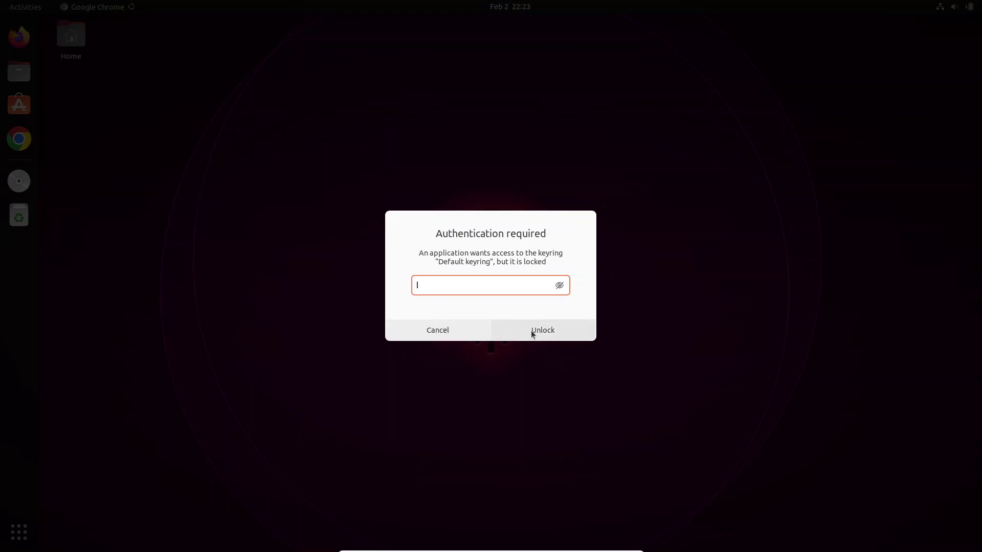
# Step: Cancel the Default keyring authentication prompt and launch Files from the dock
pyautogui.click(442, 333)
pyautogui.click(18, 71)
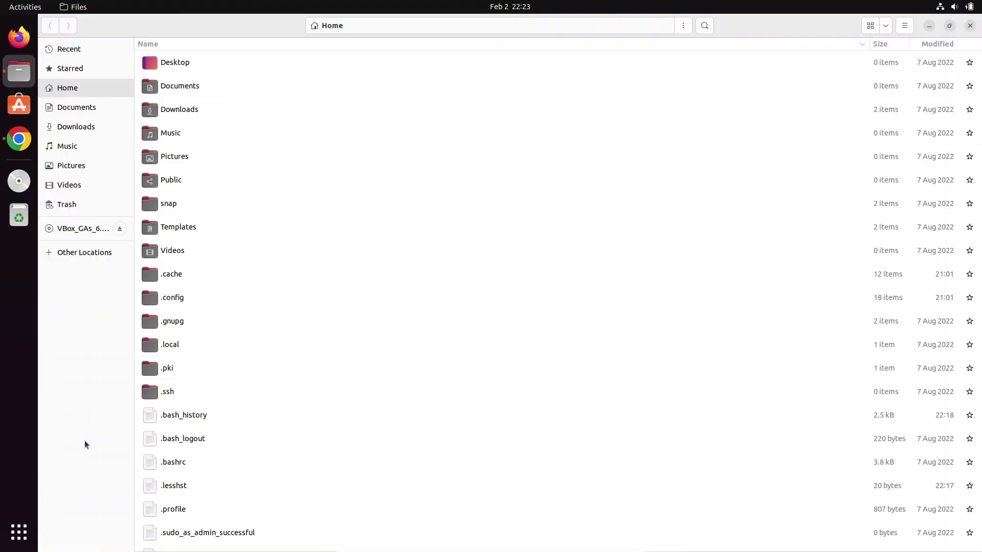
# Step: Search applications for 'keyring', launch Passwords and Keys, and request unlocking the Default keyring
pyautogui.click(28, 539)
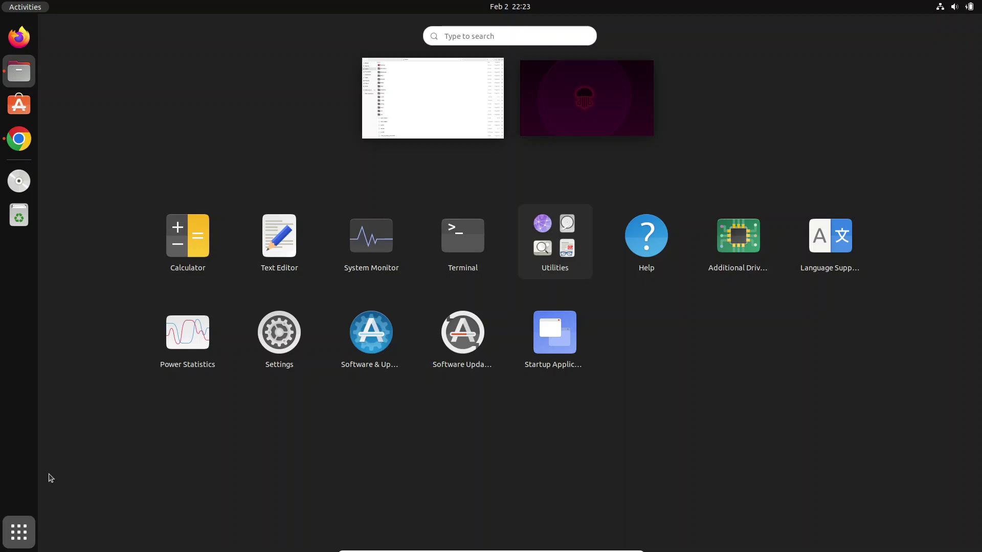
pyautogui.write('keyring')
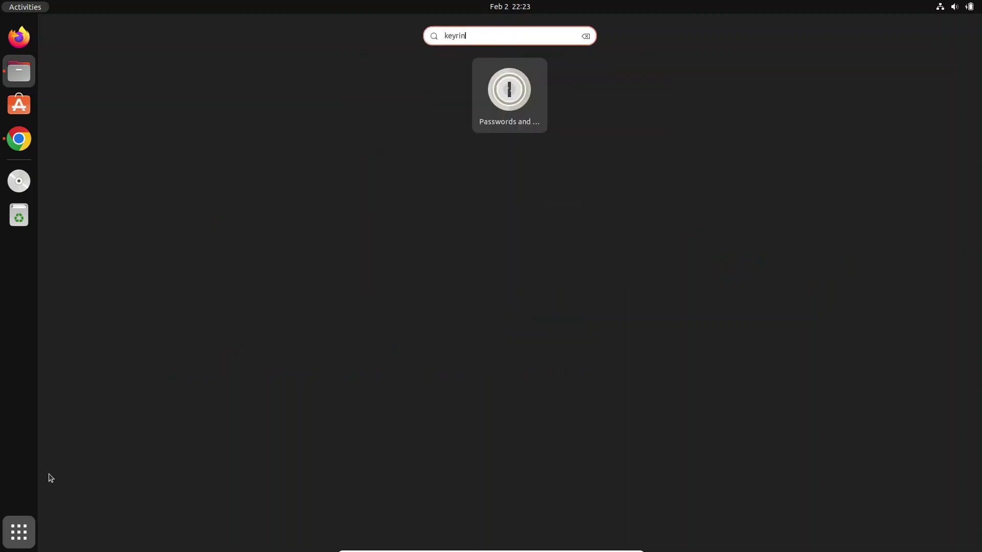
pyautogui.click(505, 108)
pyautogui.click(220, 245)
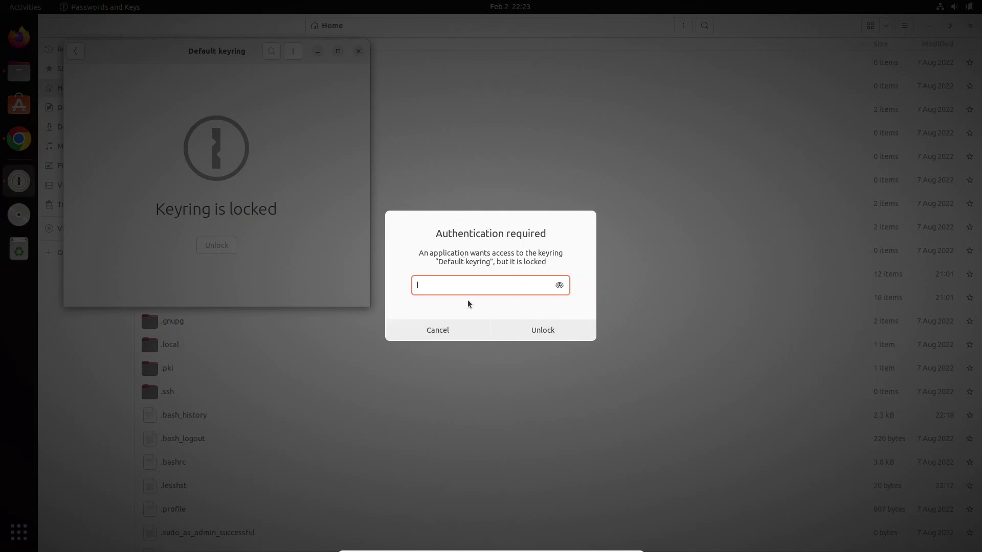
# Step: Cancel the Default keyring password prompt and close the Passwords and Keys window
pyautogui.click(440, 334)
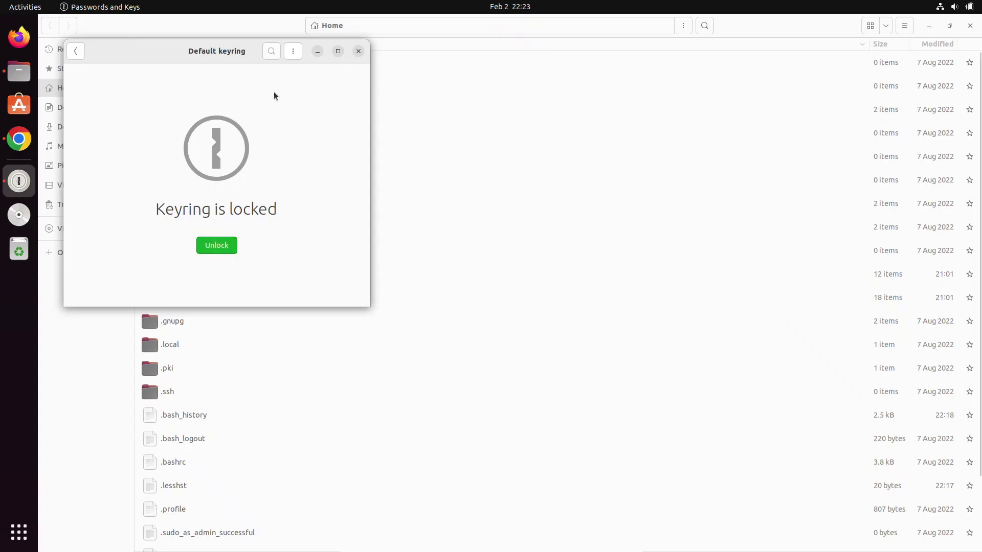
pyautogui.click(358, 52)
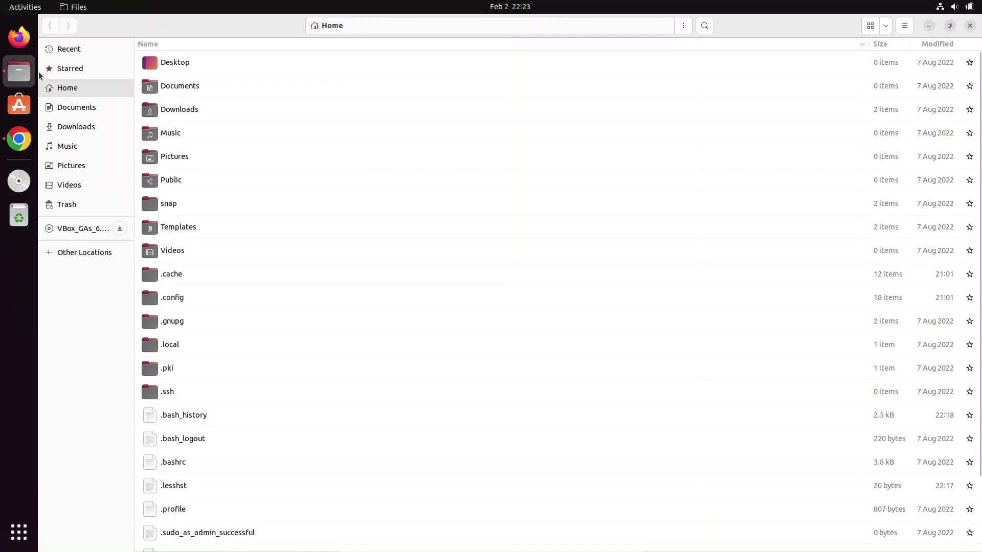
# Step: Look inside the hidden .config folder, then return to the Home folder
pyautogui.scroll(-3, 328, 230)
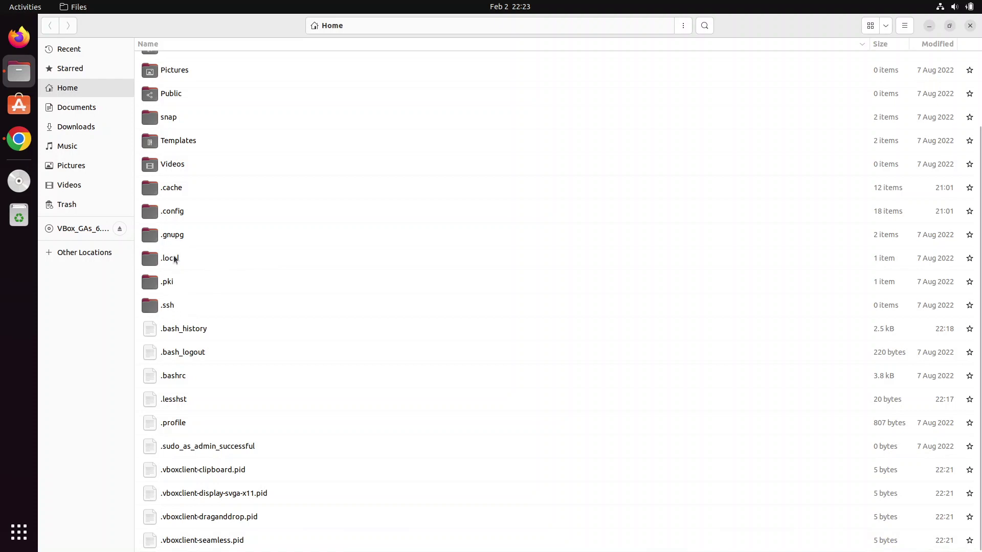
pyautogui.scroll(3, 177, 200)
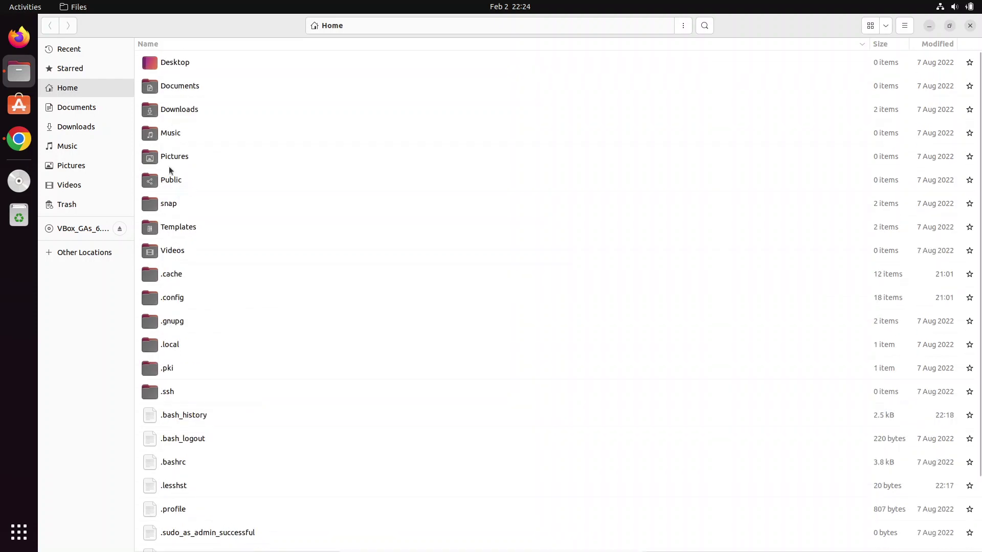
pyautogui.click(159, 303)
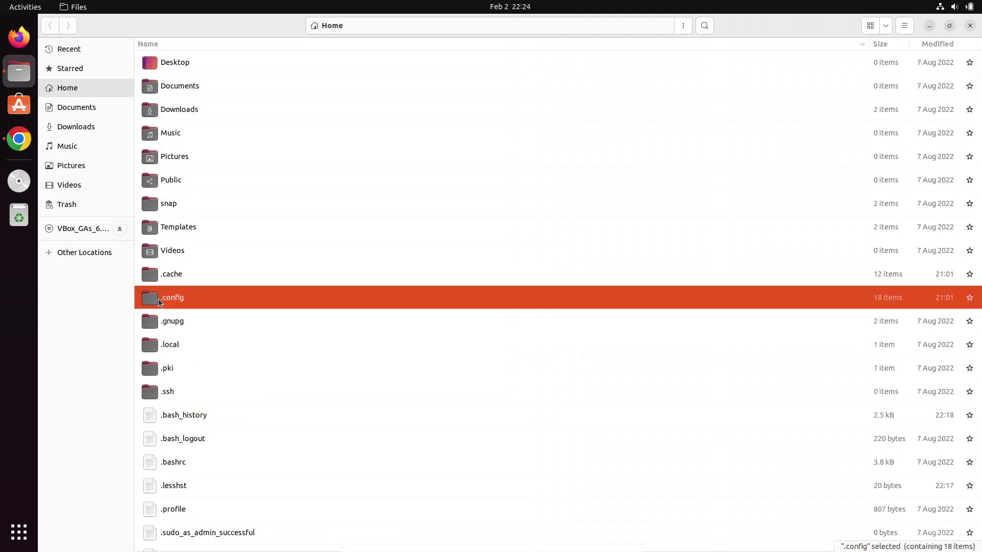
pyautogui.doubleClick(159, 303)
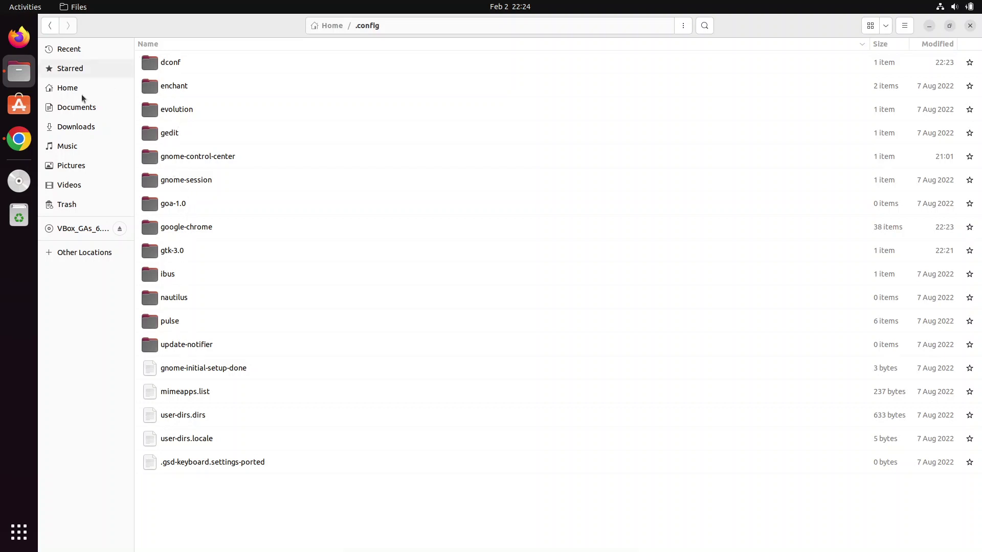
pyautogui.click(47, 29)
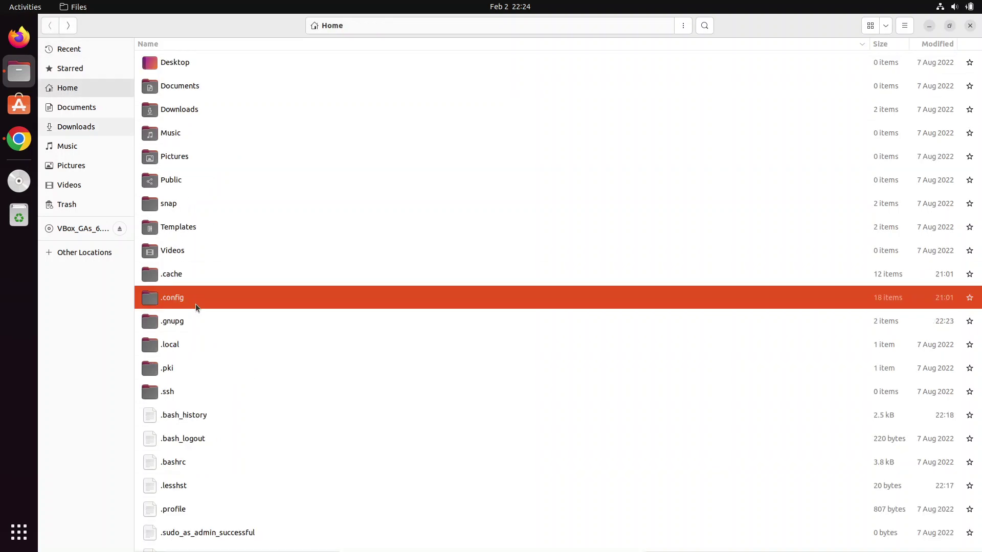
# Step: Navigate into .local/share/keyrings and select login.keyring
pyautogui.click(171, 346)
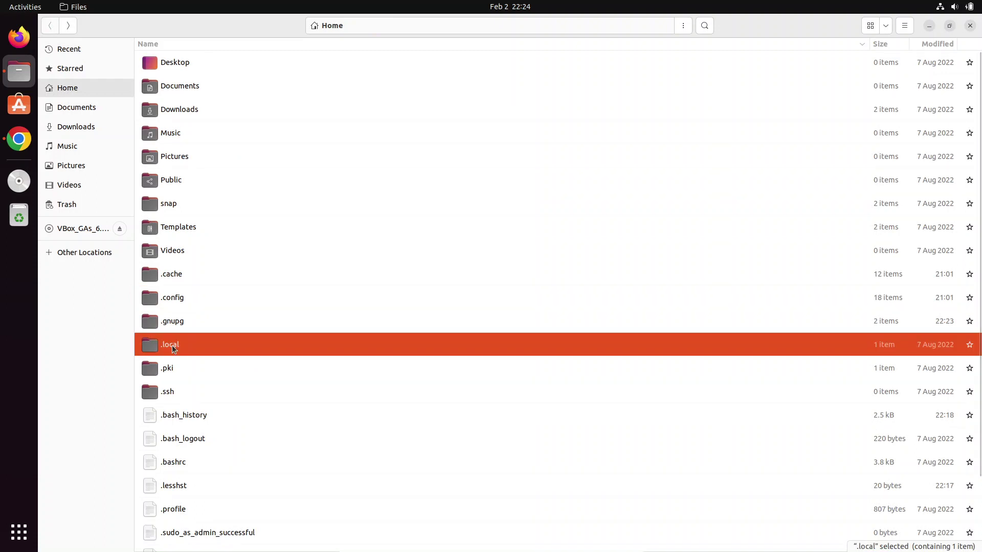
pyautogui.doubleClick(172, 345)
pyautogui.doubleClick(158, 66)
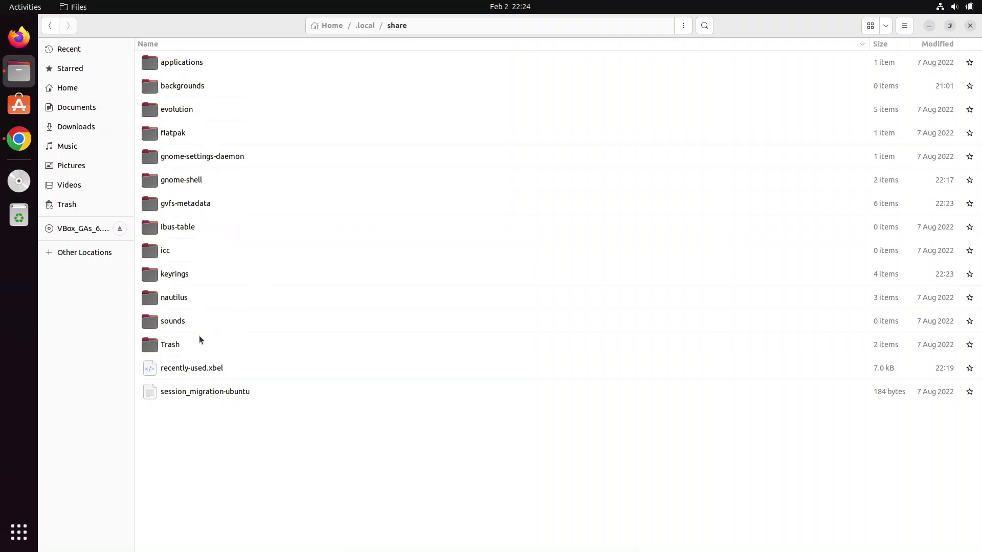
pyautogui.click(184, 277)
pyautogui.doubleClick(185, 276)
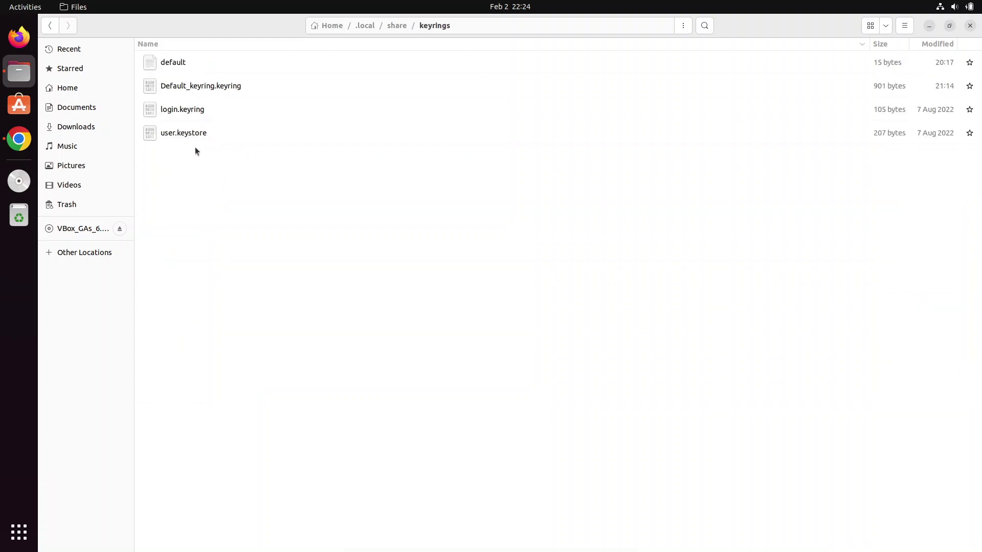
pyautogui.click(188, 110)
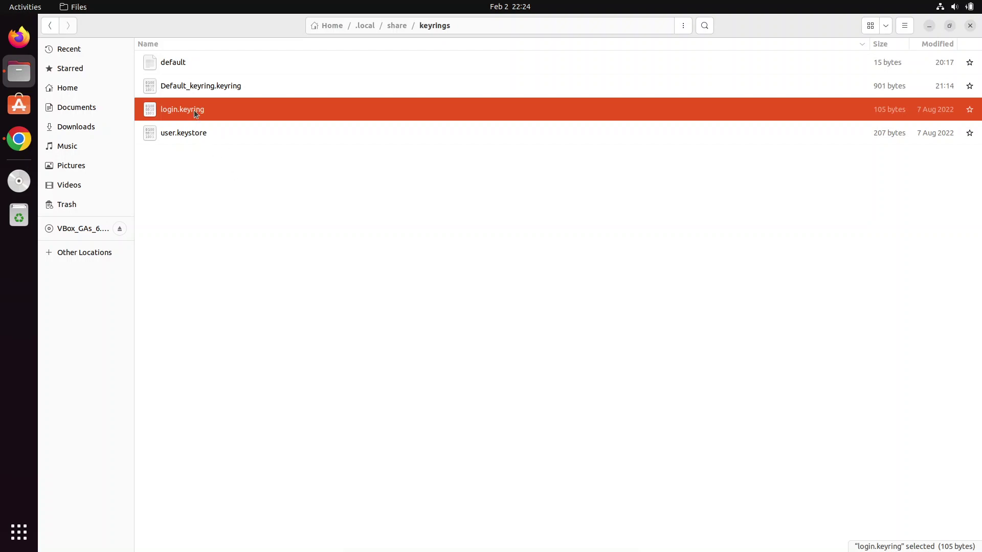
# Step: Delete login.keyring, then relaunch Chrome to confirm the Default keyring unlock prompt still appears
pyautogui.press('Delete')
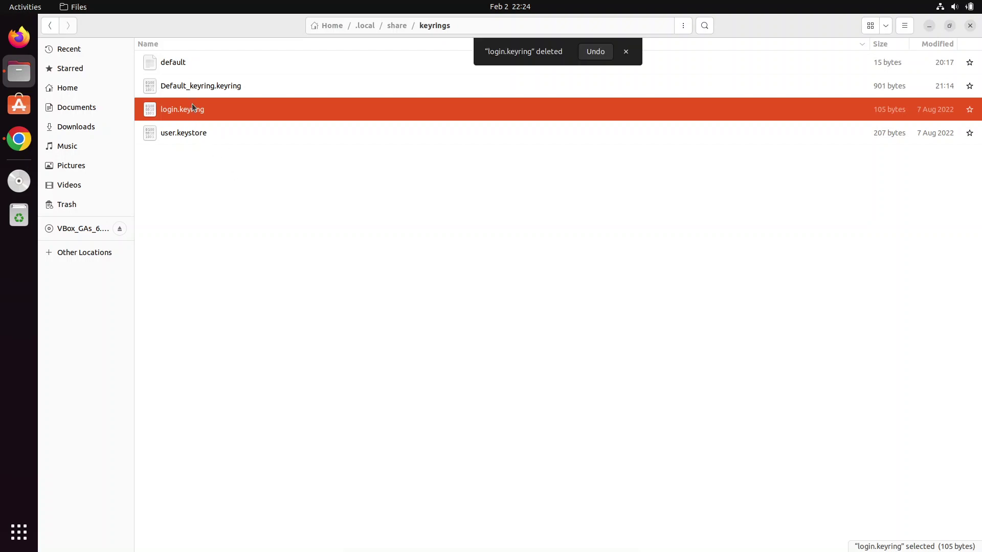
pyautogui.click(242, 175)
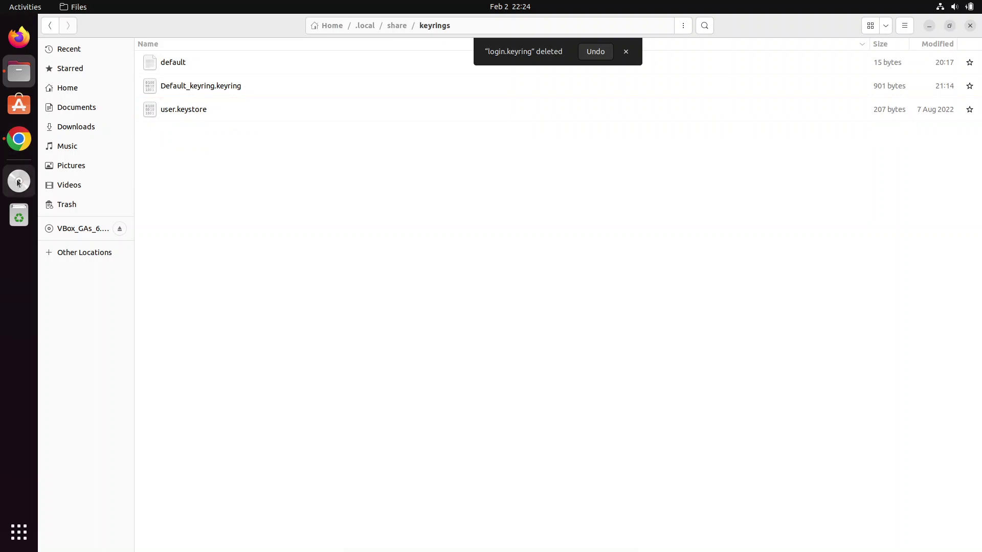
pyautogui.click(17, 148)
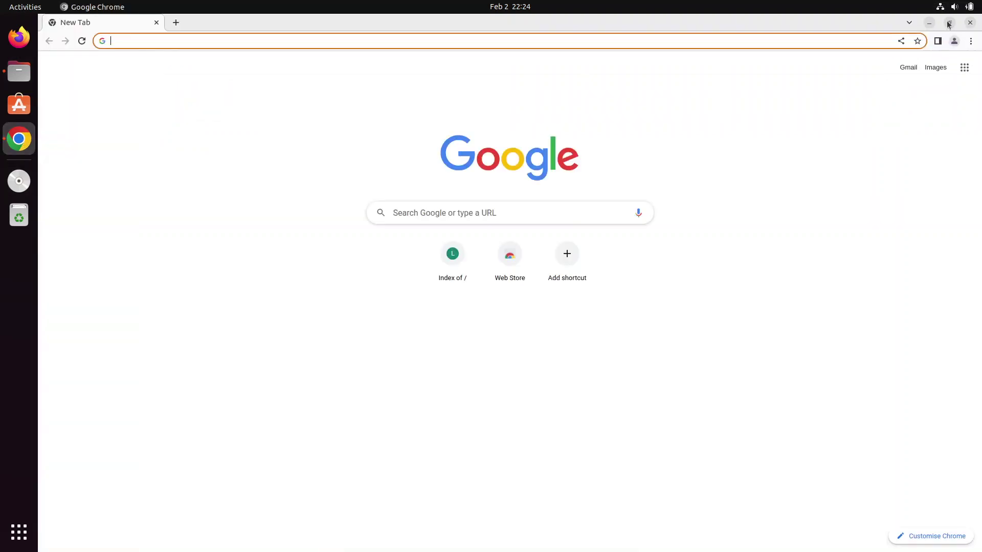
pyautogui.click(969, 23)
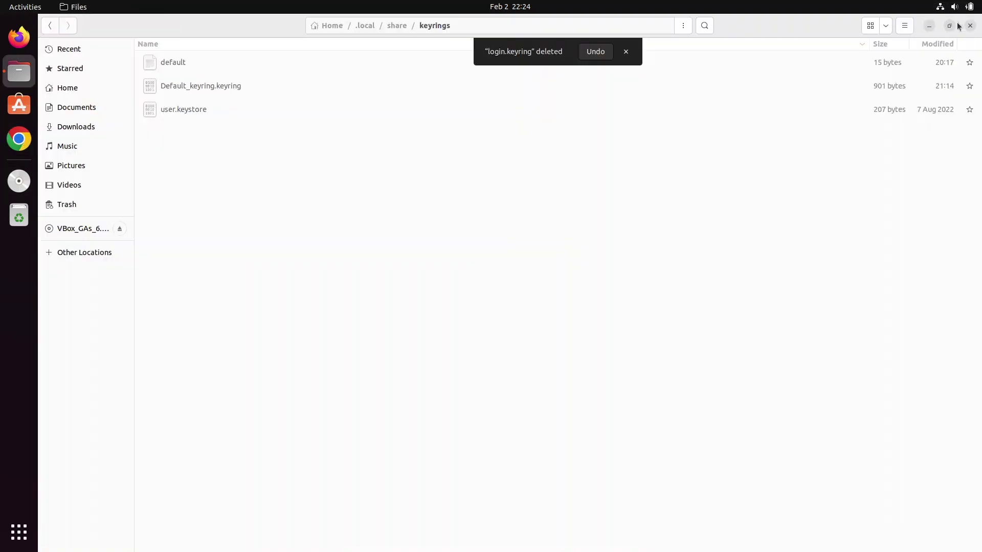
pyautogui.click(19, 139)
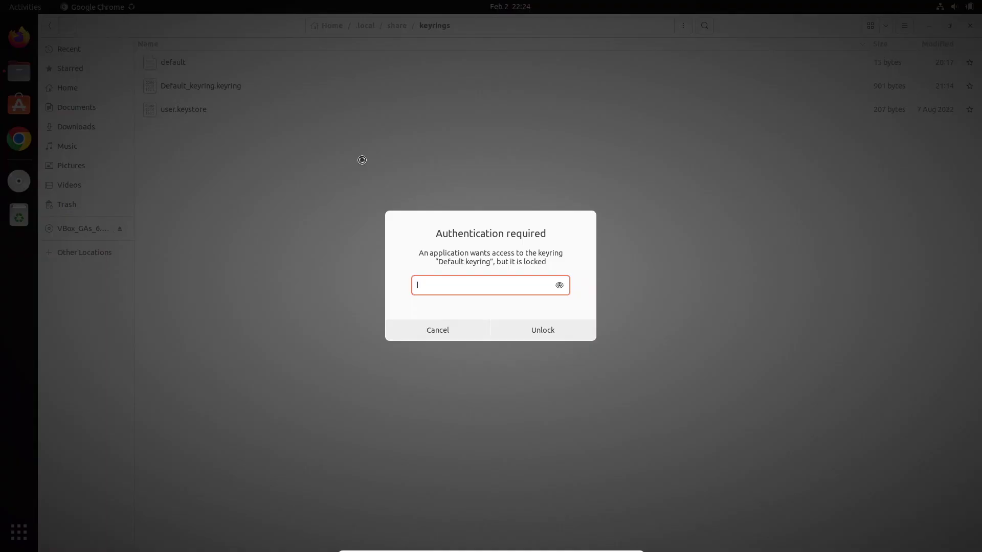
pyautogui.click(436, 328)
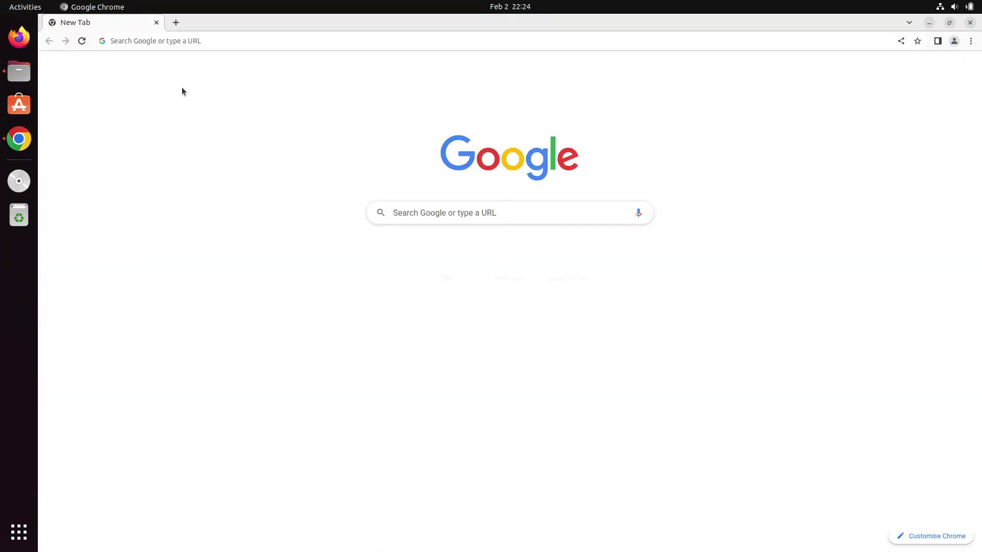
pyautogui.click(19, 72)
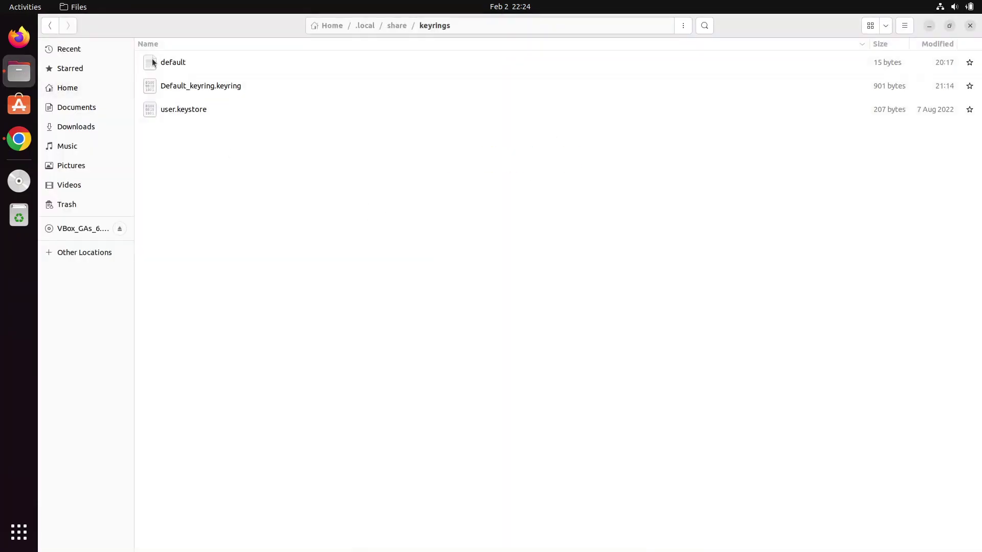
# Step: Select default, Default_keyring.keyring and user.keystore together and delete them
pyautogui.click(183, 107)
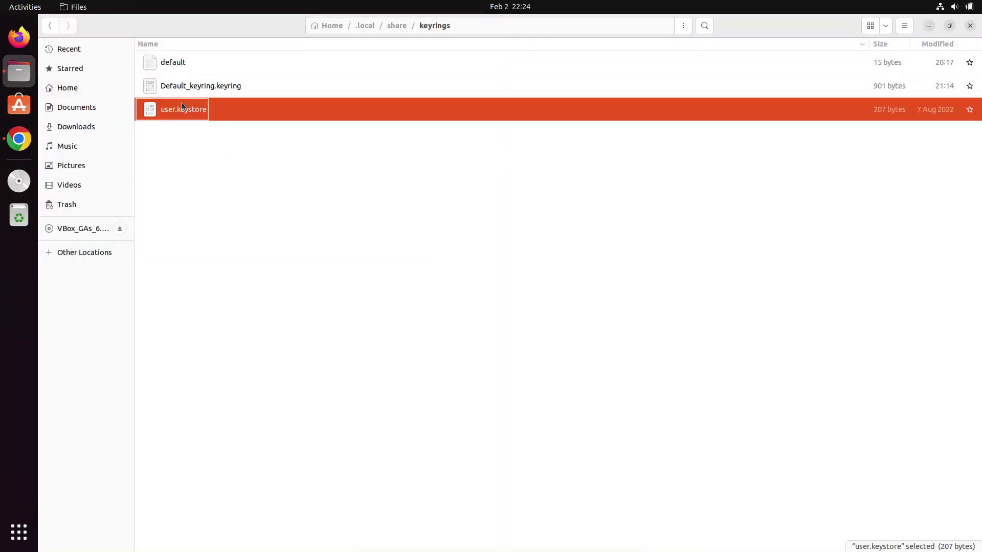
pyautogui.keyDown('shift'); pyautogui.click(182, 63); pyautogui.keyUp('shift')
pyautogui.press('Delete')
pyautogui.hotkey('ctrl', 'f')
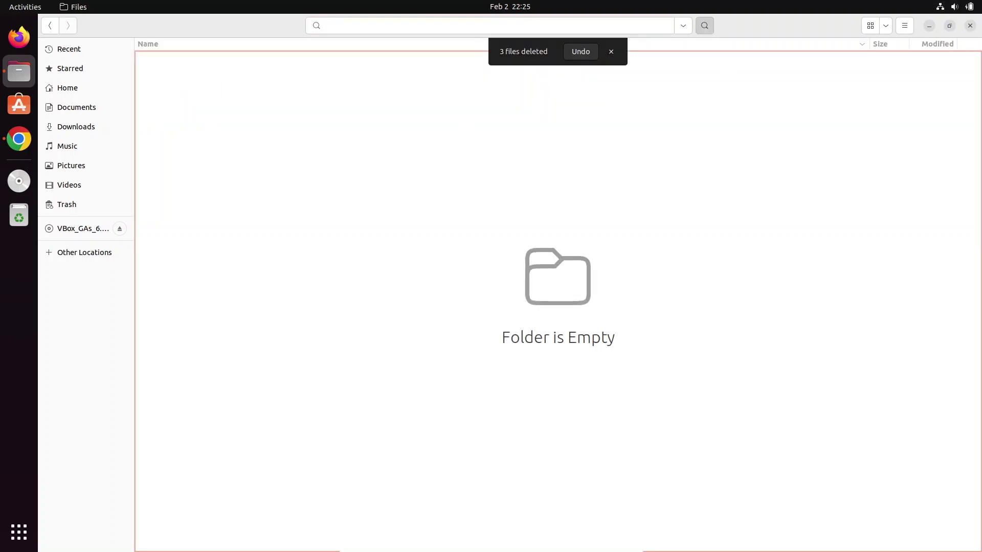
# Step: Switch between Chrome and Files, then close Chrome
pyautogui.click(19, 139)
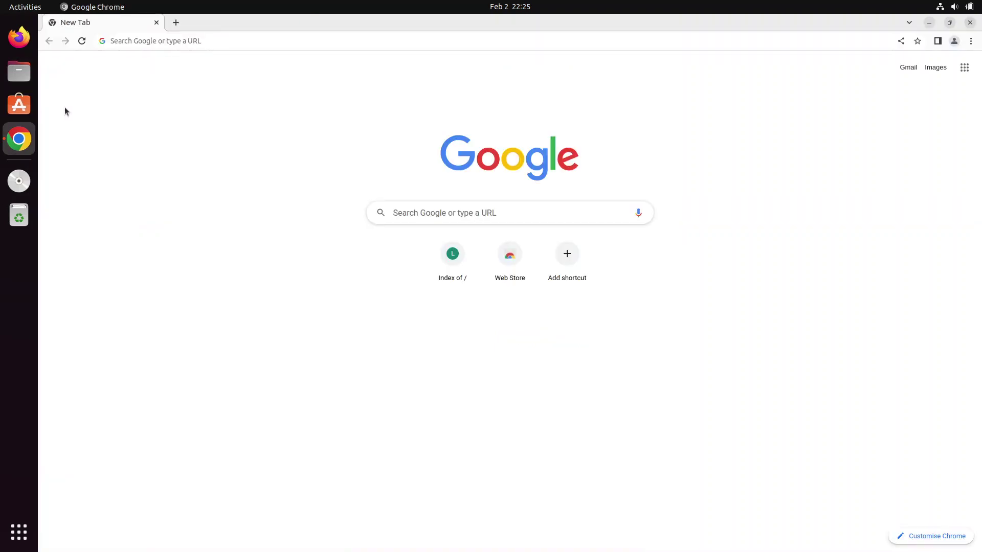
pyautogui.click(19, 71)
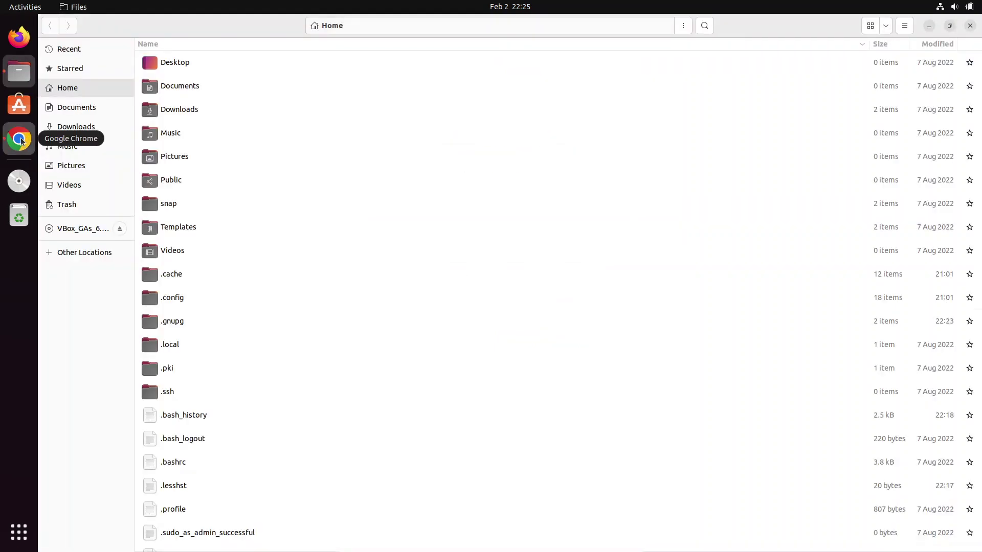
pyautogui.click(20, 141)
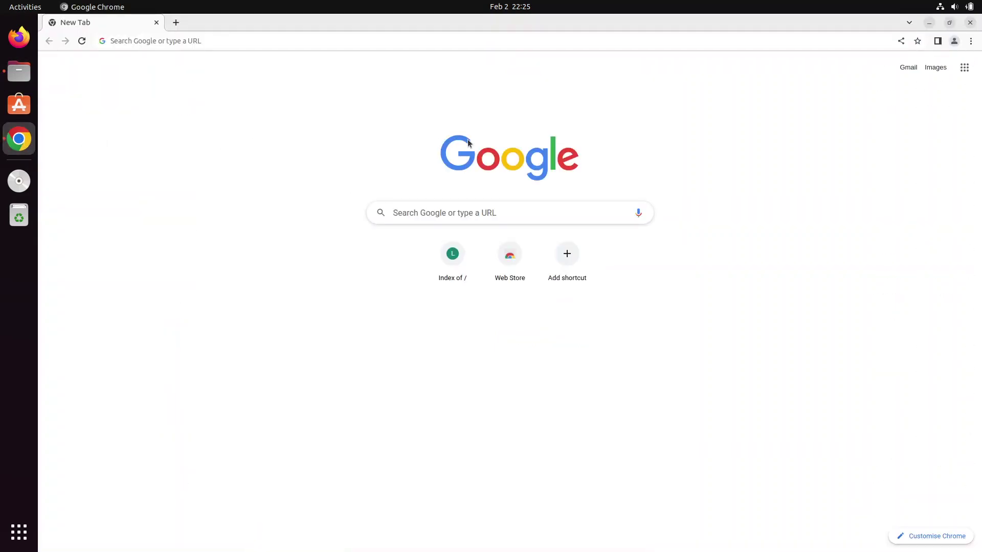
pyautogui.click(971, 22)
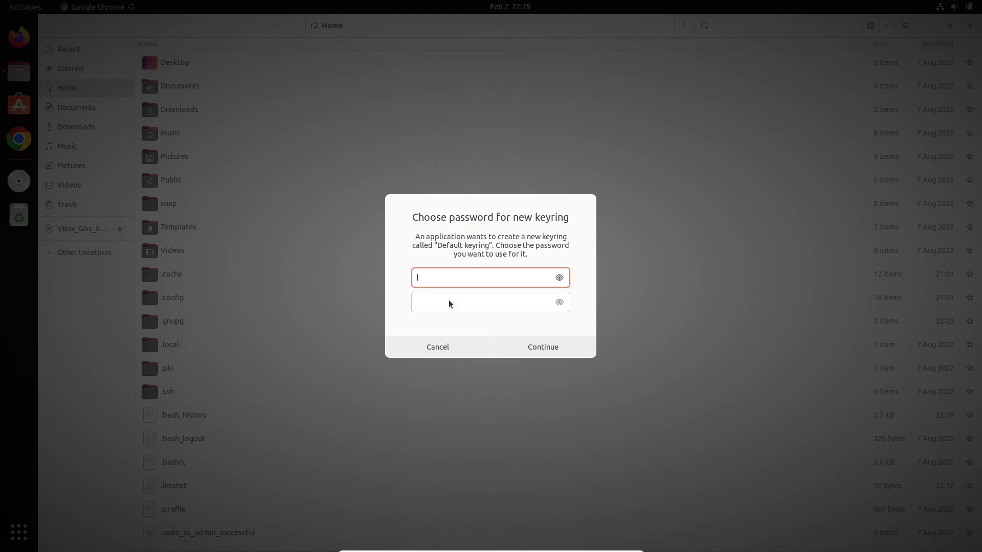
# Step: Enter and confirm a password for the new Default keyring, then close Chrome and refocus Files
pyautogui.write('123')
pyautogui.press('Tab')
pyautogui.write('123')
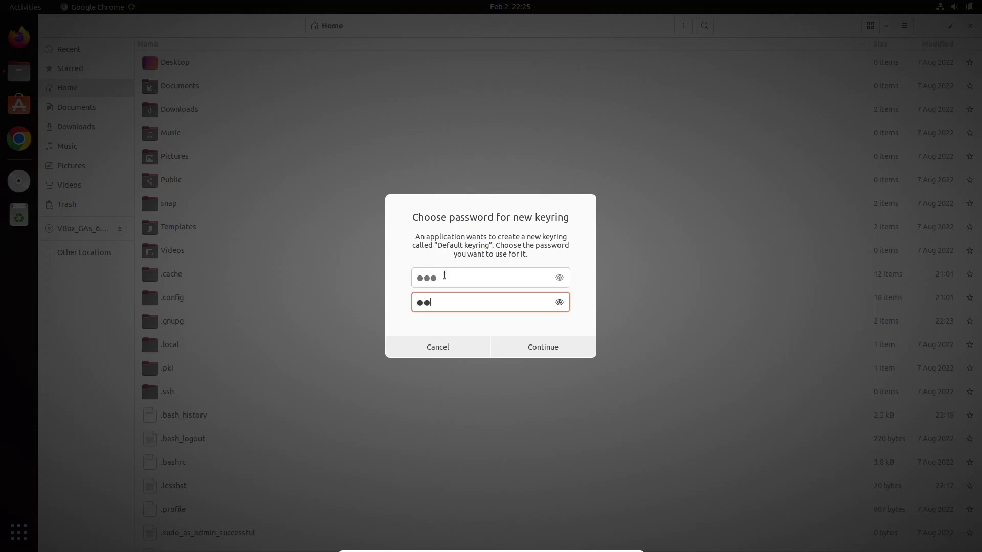
pyautogui.click(527, 352)
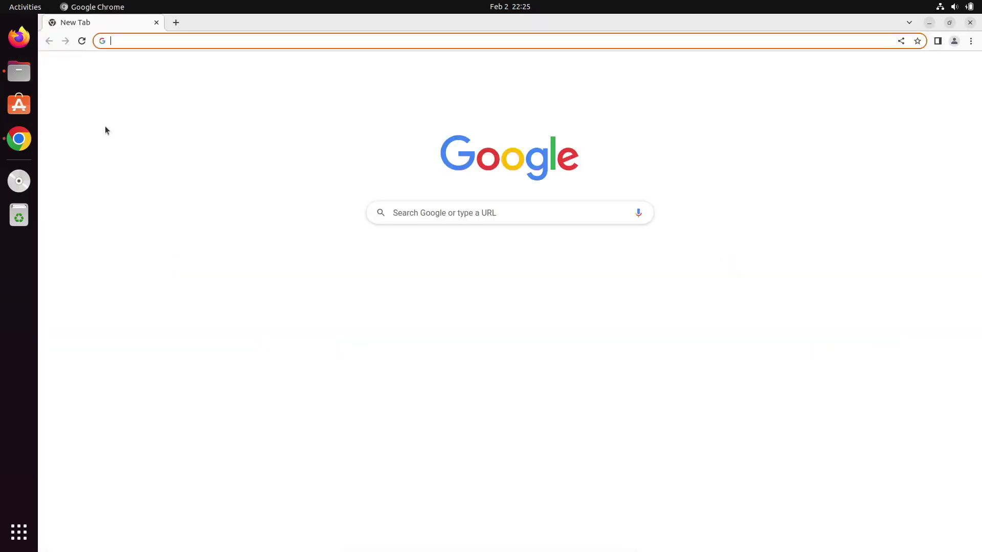
pyautogui.click(970, 22)
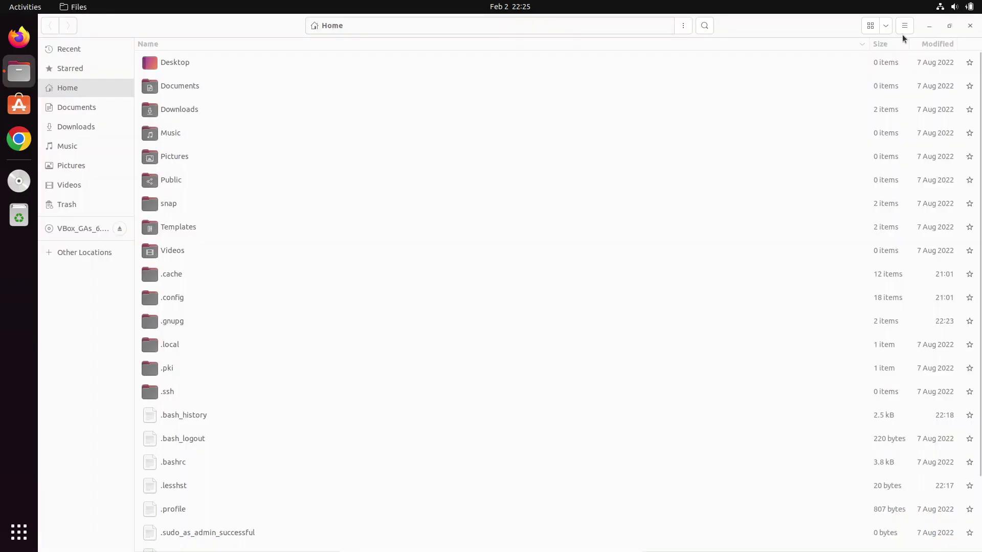
pyautogui.click(902, 35)
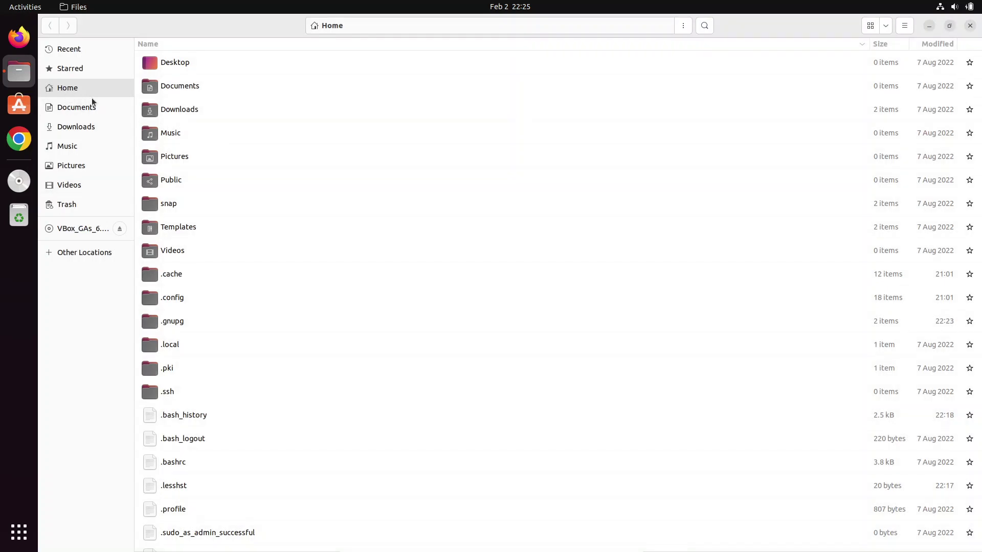
# Step: Toggle Show Hidden Files off and back on, so hidden folders remain visible in Home
pyautogui.hotkey('ctrl', 'h')
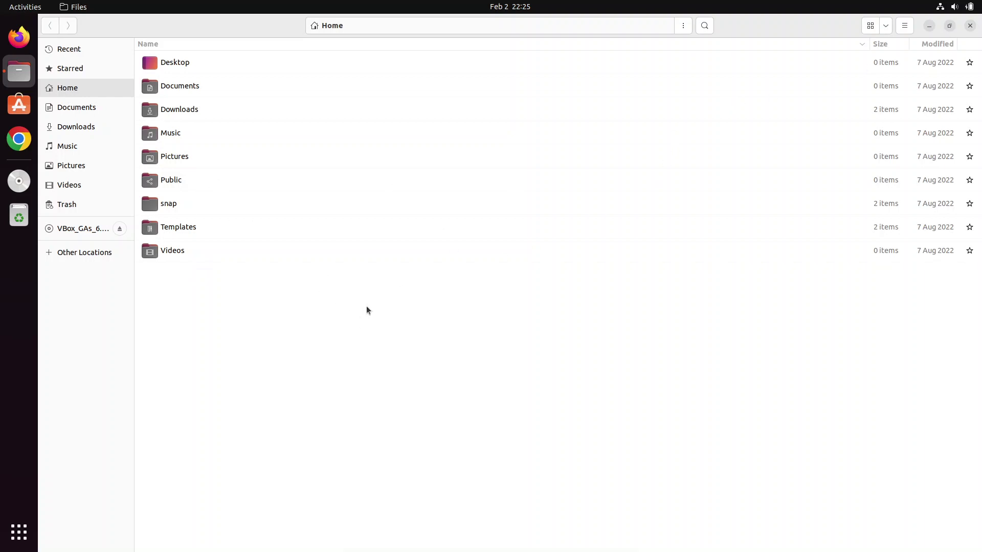
pyautogui.hotkey('ctrl', 'h')
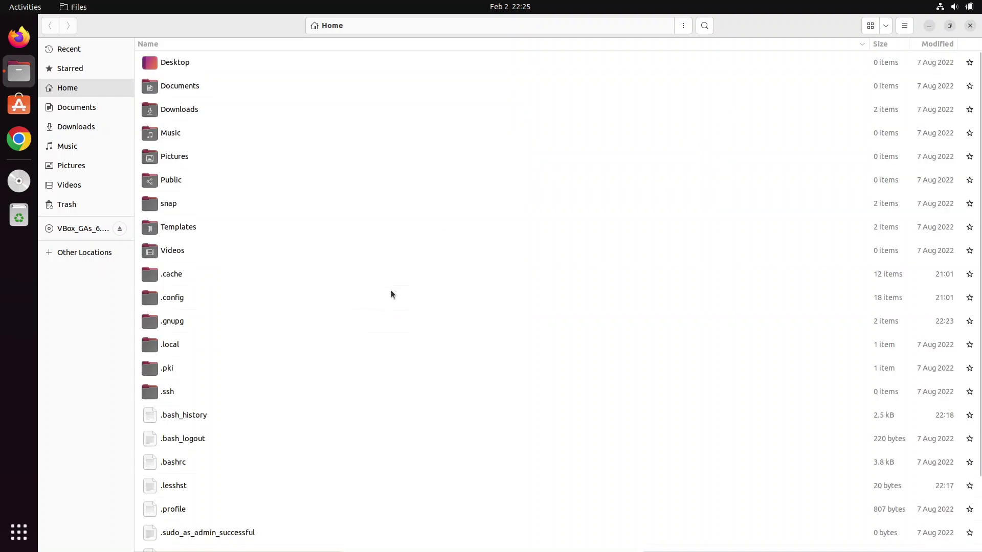
pyautogui.click(905, 25)
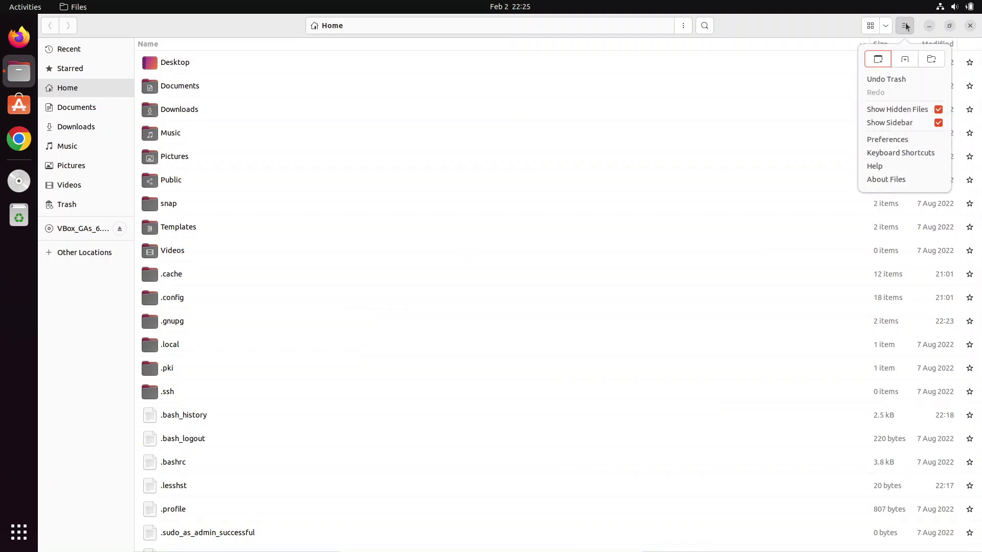
pyautogui.click(906, 25)
pyautogui.click(905, 25)
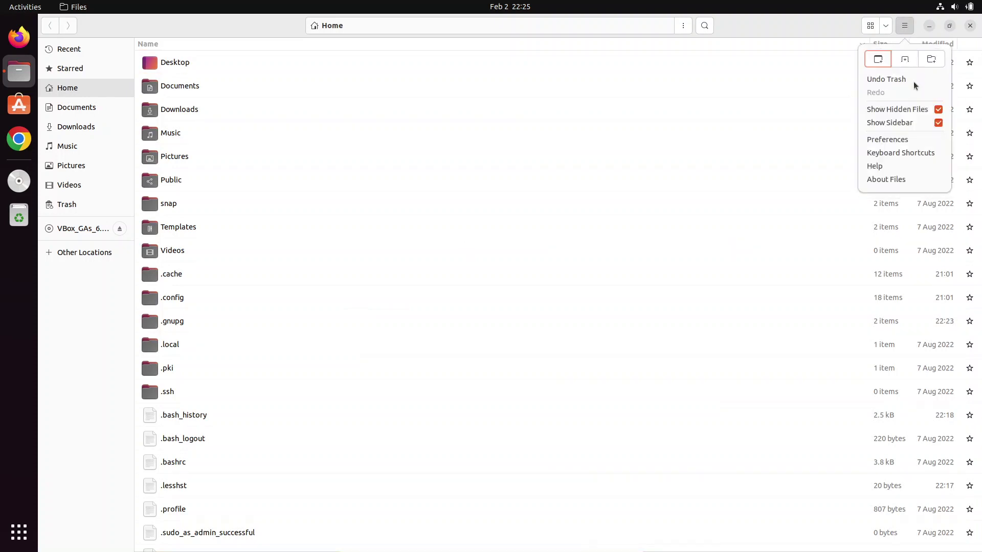
pyautogui.click(938, 109)
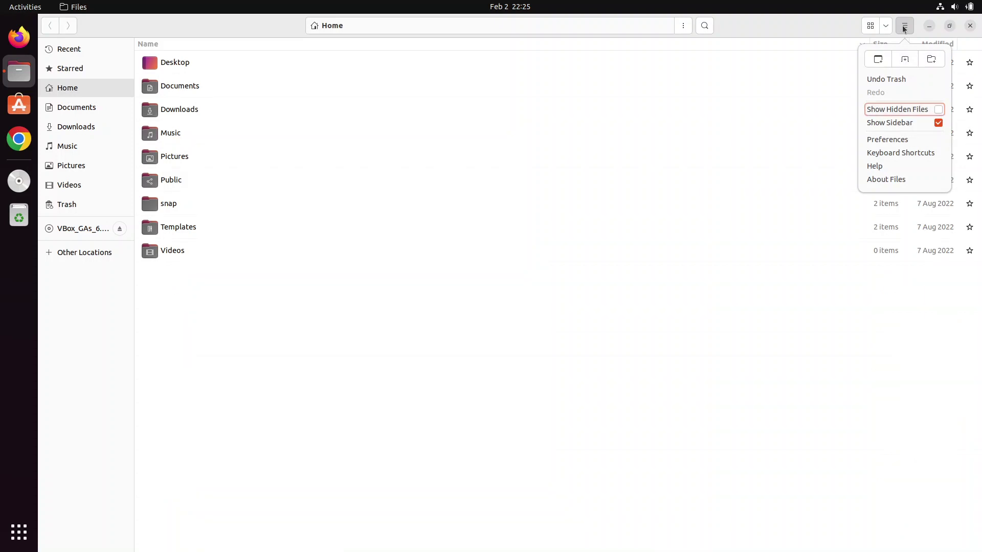
pyautogui.click(905, 26)
pyautogui.click(904, 26)
pyautogui.click(935, 109)
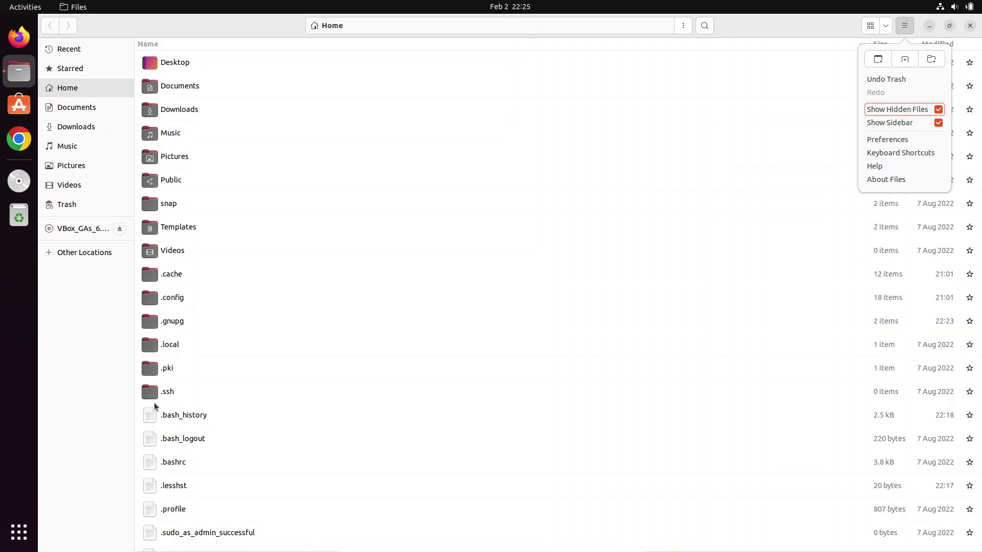
# Step: Open .local/share/keyrings, select the new default file, and close Files
pyautogui.click(156, 348)
pyautogui.click(151, 350)
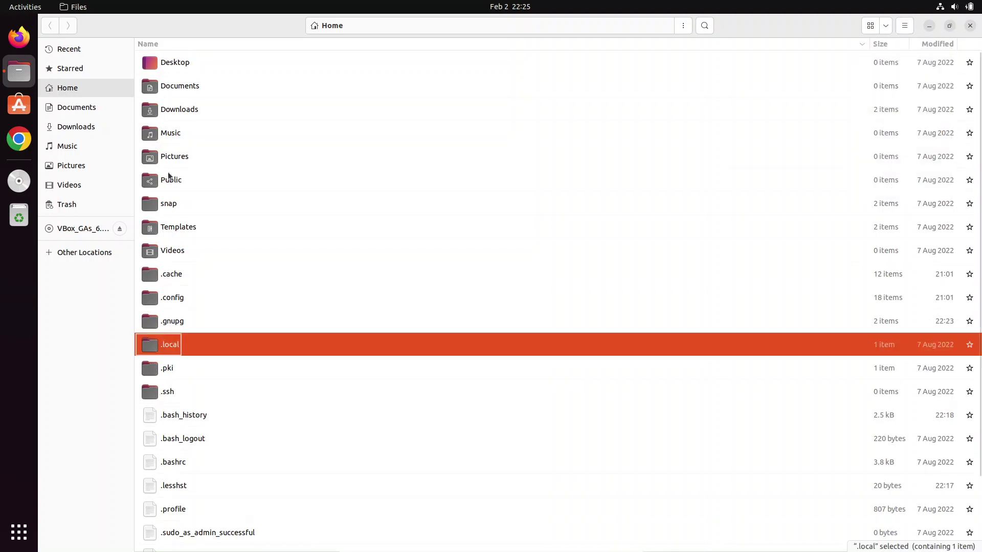
pyautogui.doubleClick(151, 350)
pyautogui.doubleClick(158, 72)
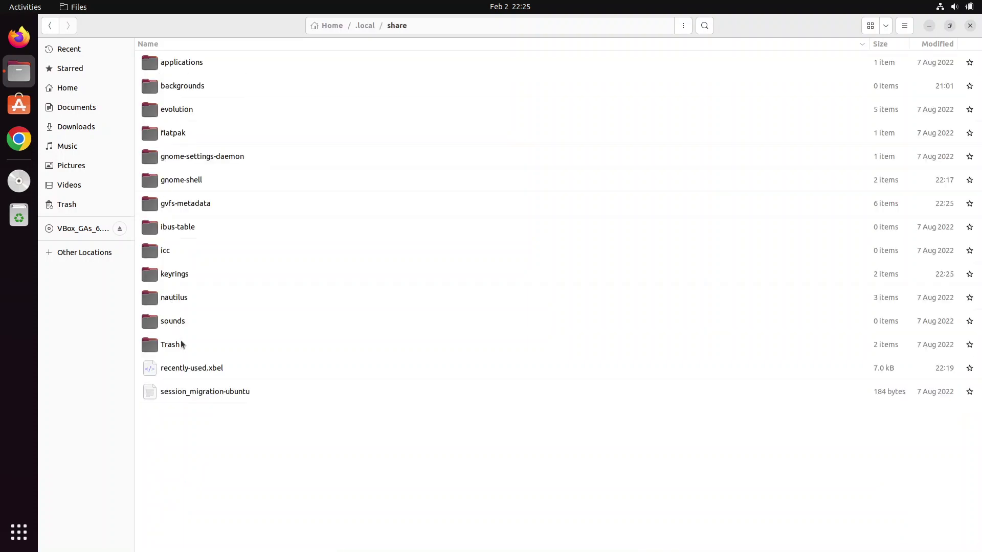
pyautogui.doubleClick(172, 275)
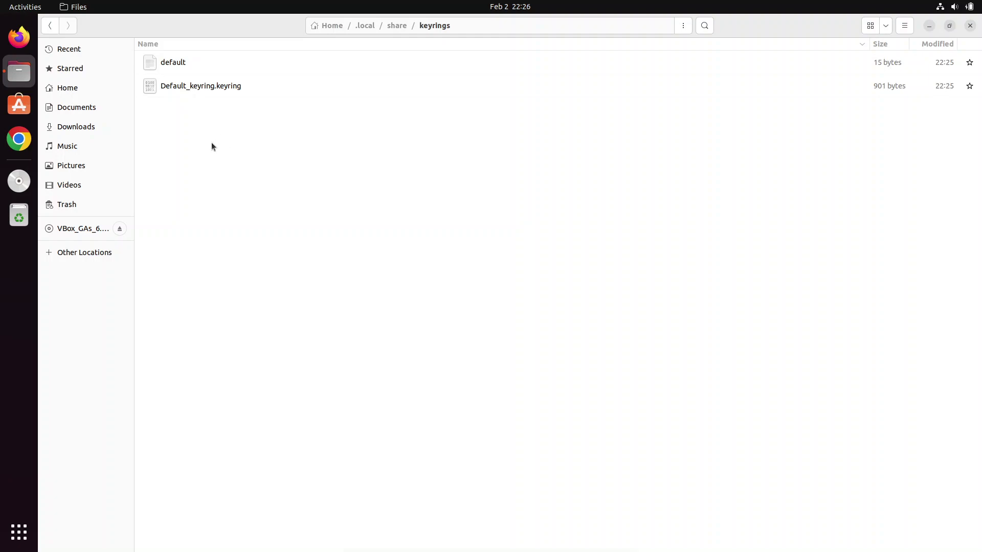
pyautogui.click(151, 58)
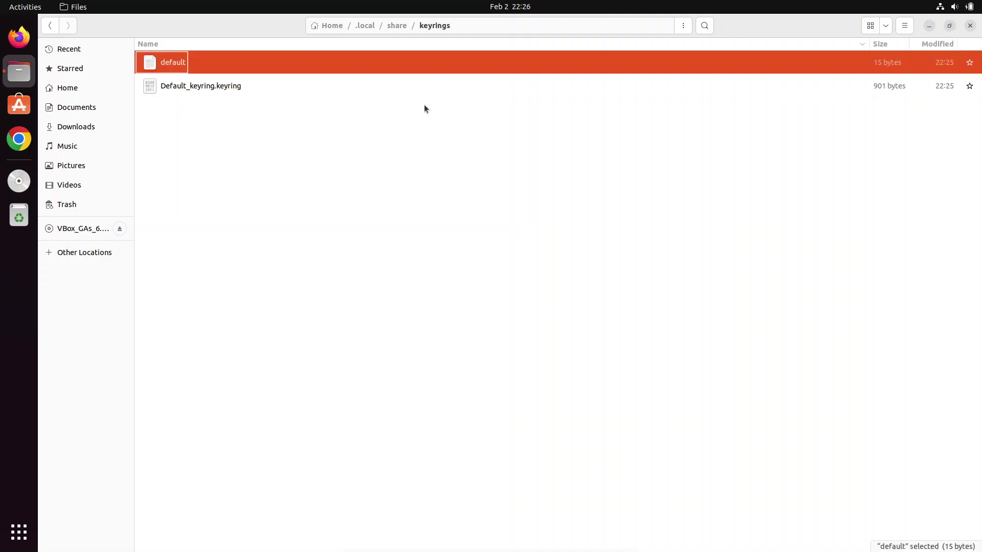
pyautogui.click(968, 28)
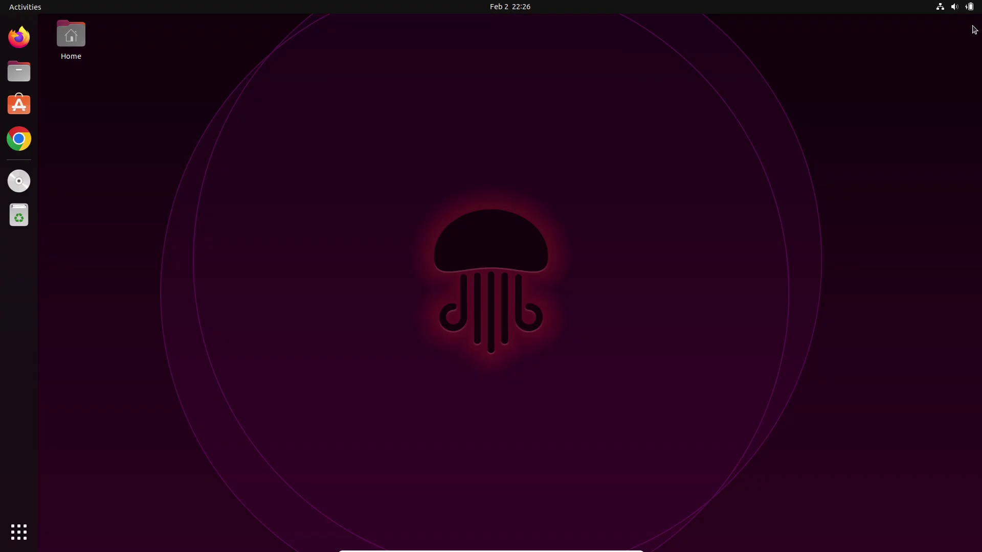
pyautogui.click(21, 139)
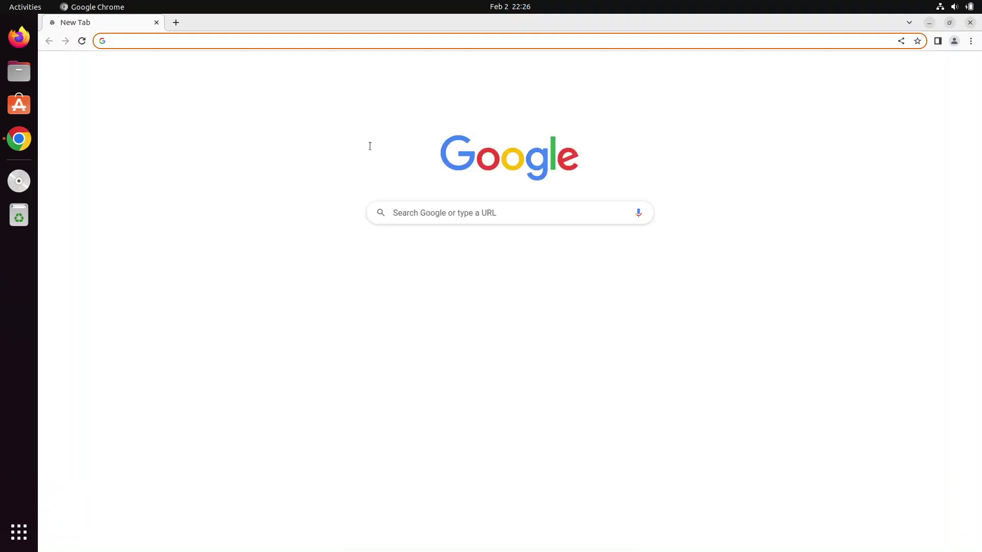
pyautogui.click(970, 23)
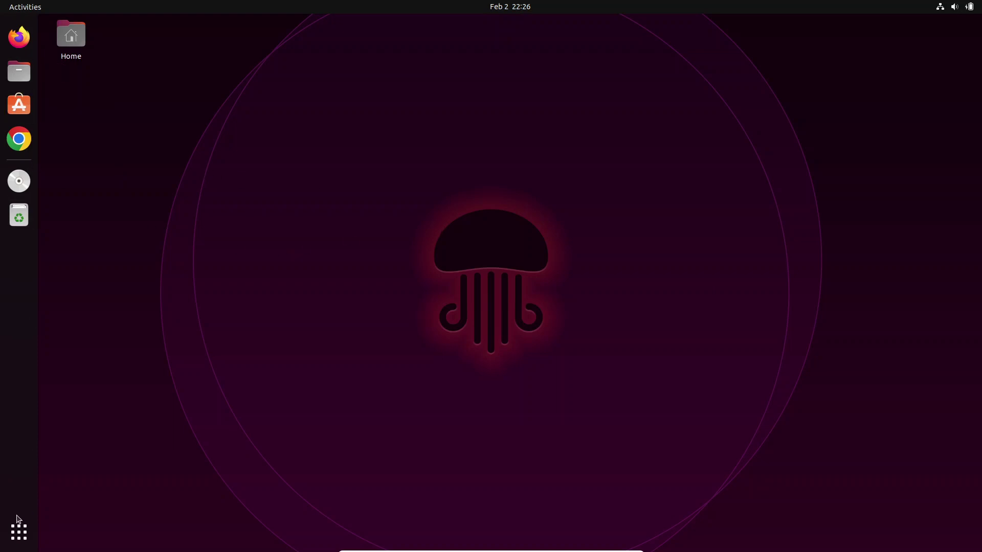
# Step: Search applications for 'ke', launch Passwords and Keys, and unlock the Default keyring
pyautogui.click(3, 537)
pyautogui.write('ker')
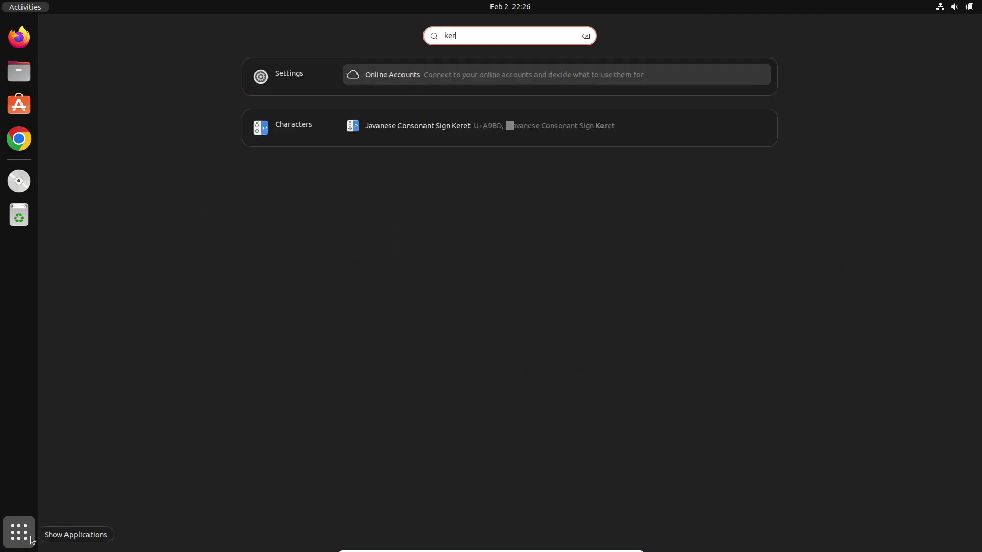
pyautogui.press('BackSpace')
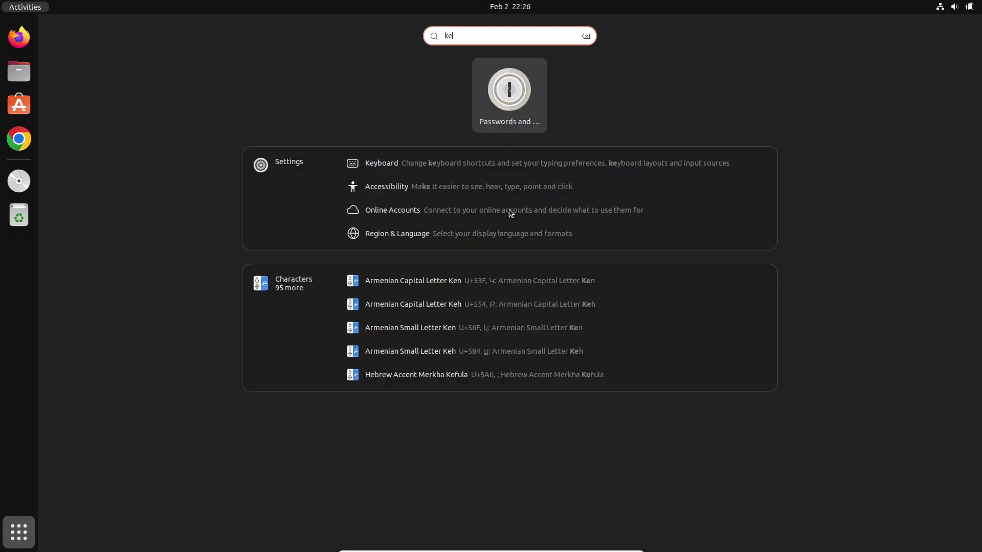
pyautogui.click(530, 107)
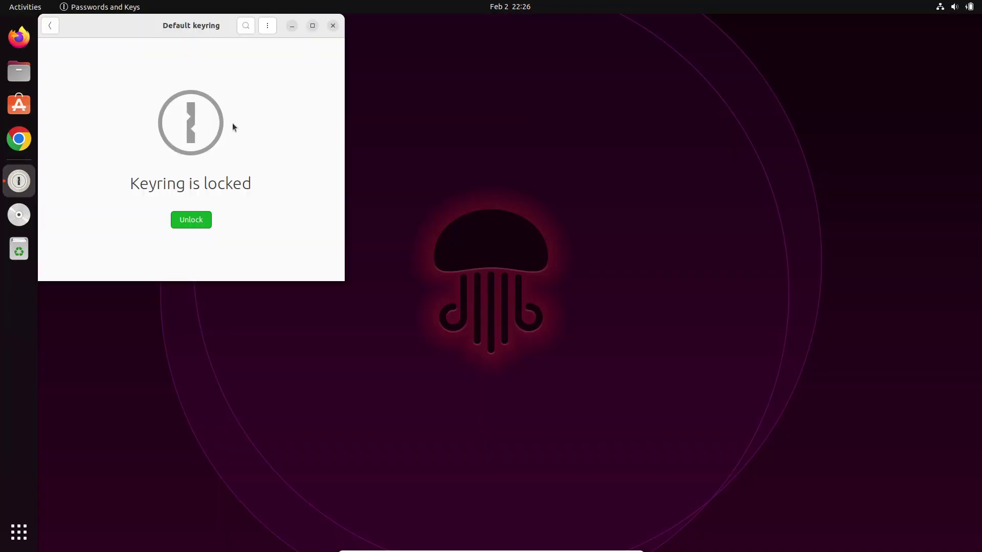
pyautogui.click(191, 220)
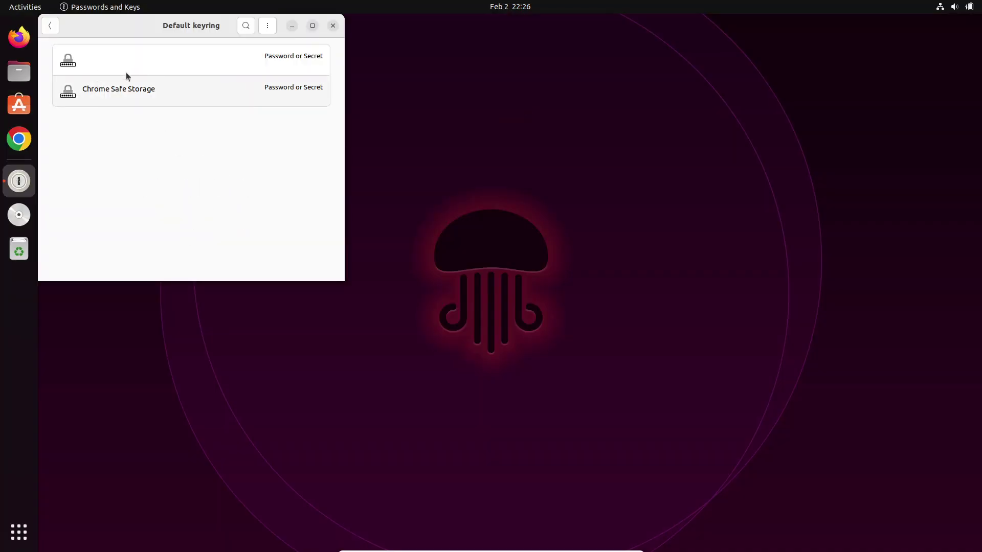
# Step: Check the unnamed entry's context menu and the filter menu, then maximize the window
pyautogui.rightClick(151, 68)
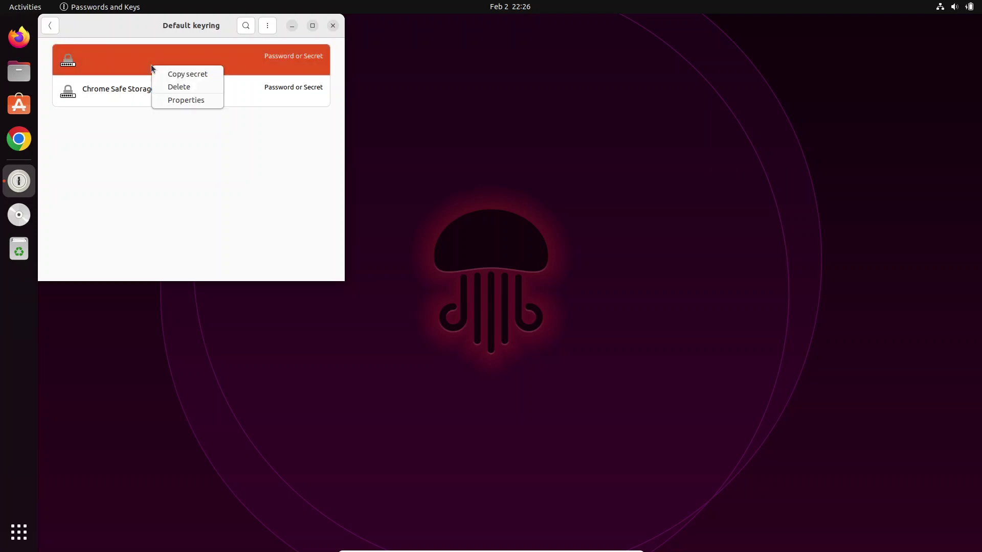
pyautogui.click(270, 44)
pyautogui.click(267, 26)
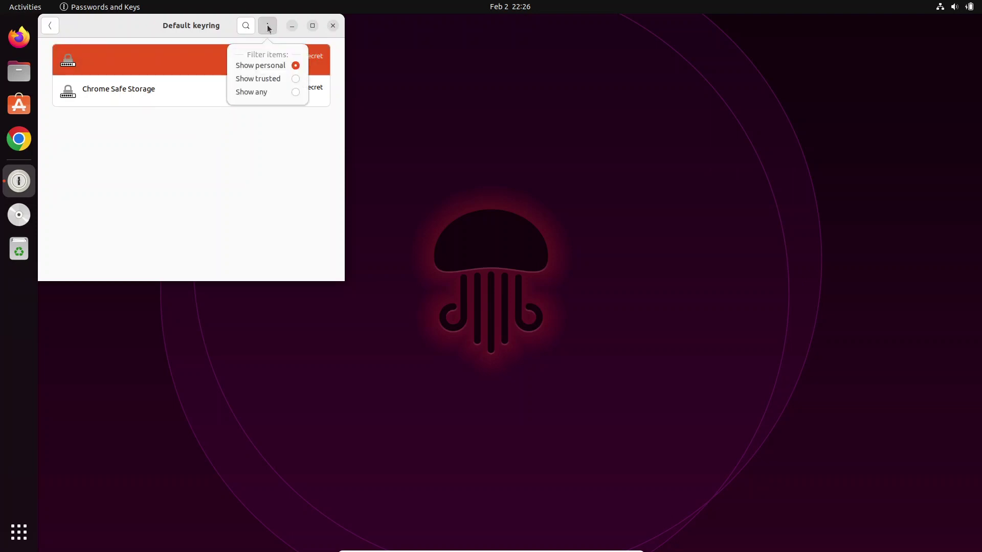
pyautogui.click(249, 69)
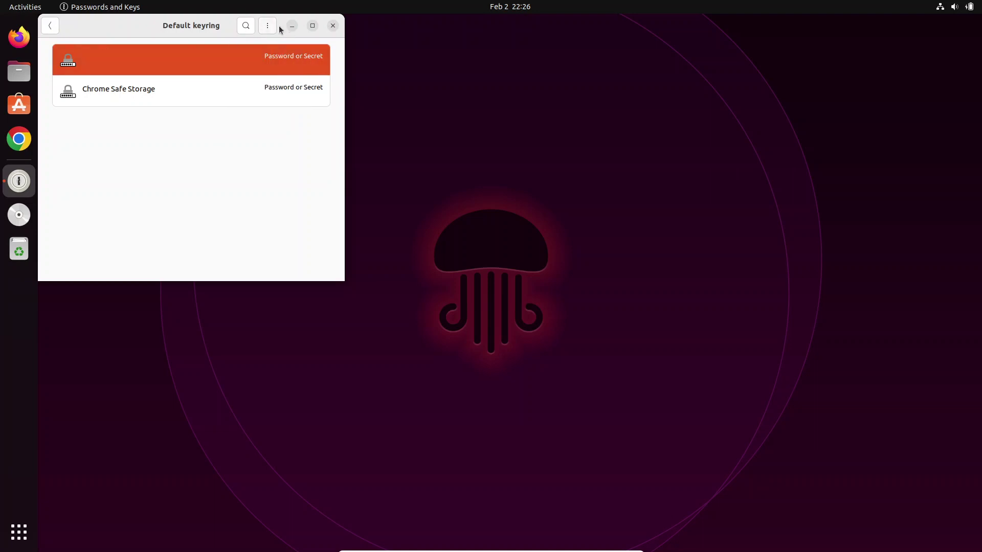
pyautogui.click(312, 26)
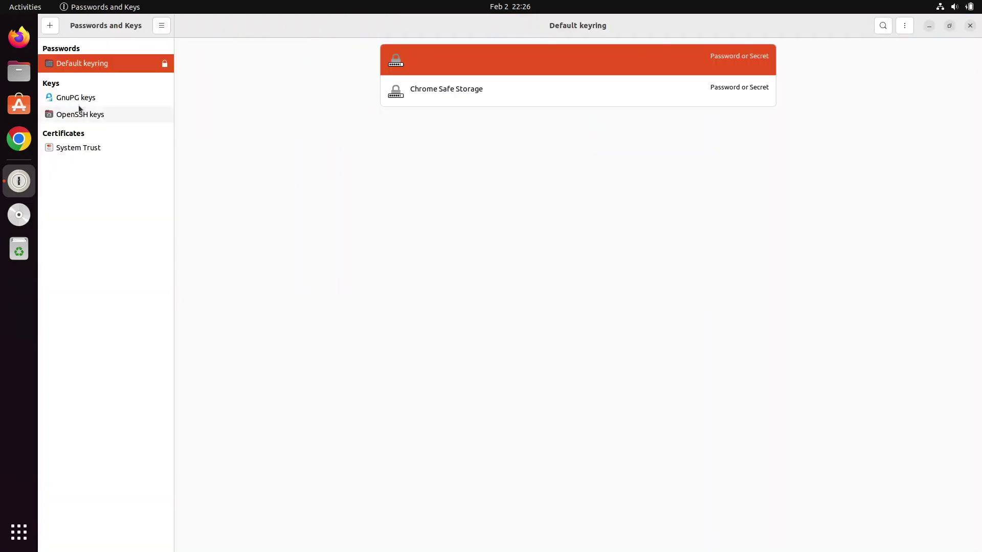
# Step: Change the Default keyring password via Change Password, entering the old password and a new one twice
pyautogui.rightClick(81, 63)
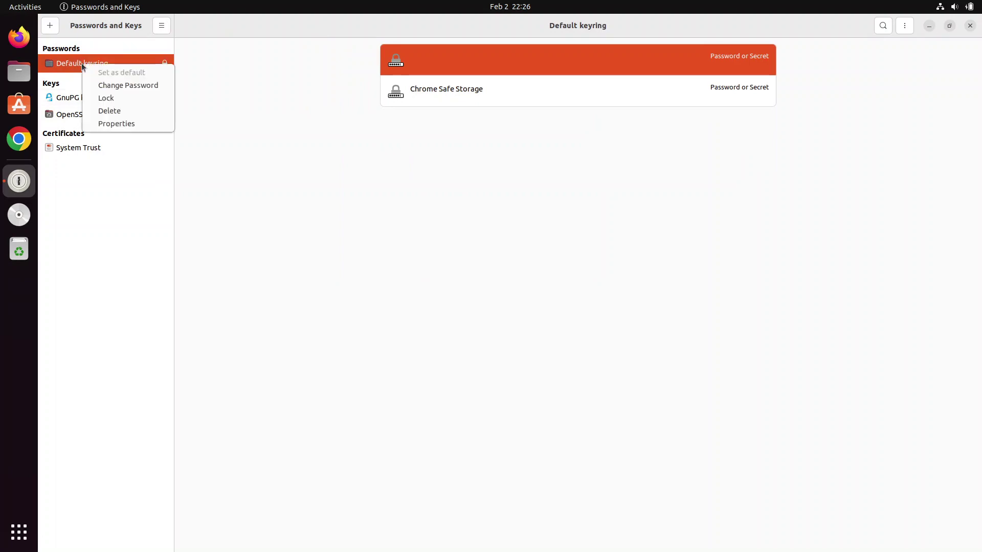
pyautogui.click(121, 82)
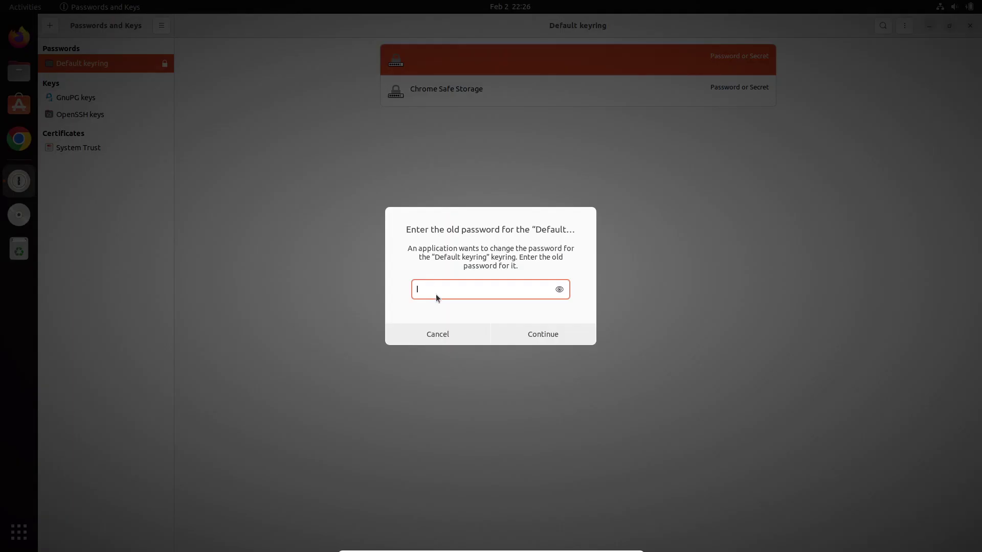
pyautogui.write('123')
pyautogui.press('Return')
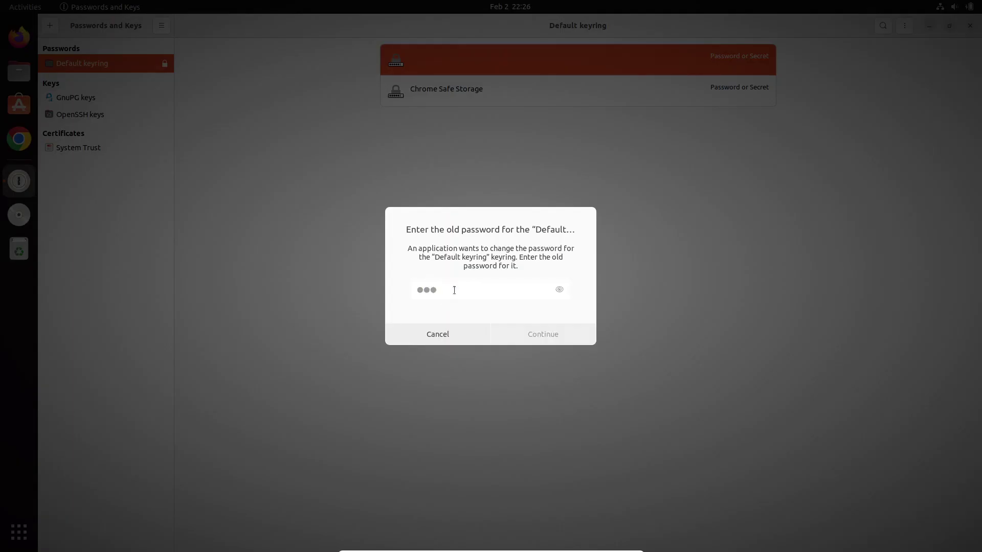
pyautogui.write('1234')
pyautogui.press('Tab')
pyautogui.write('1234')
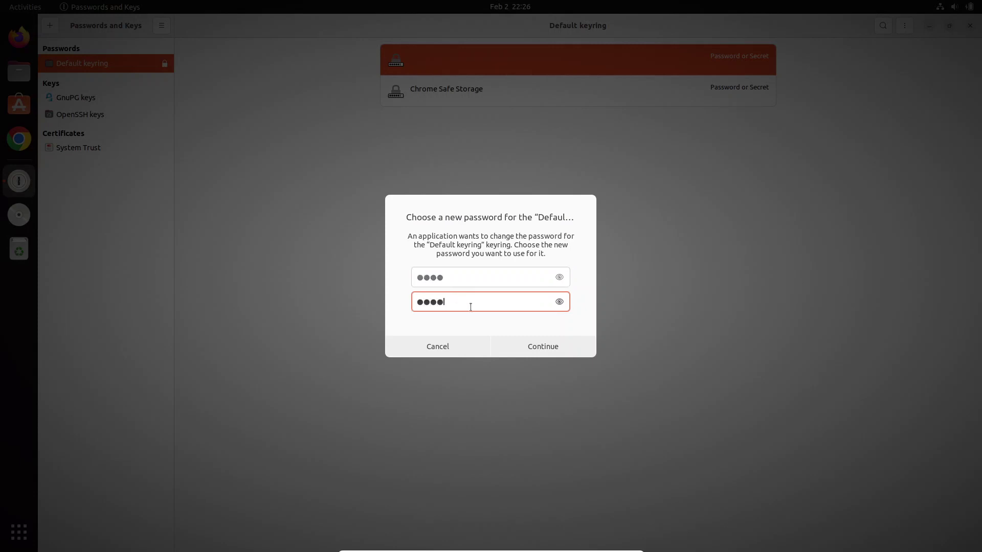
pyautogui.click(540, 346)
# Step: Change the Default keyring password once more to another new password, then close Passwords and Keys
pyautogui.rightClick(105, 65)
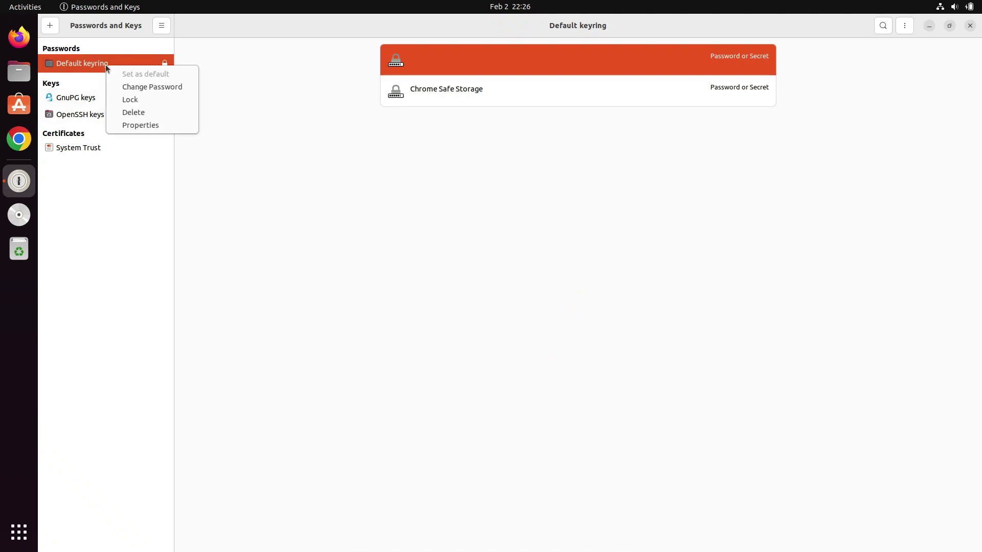
pyautogui.click(148, 86)
pyautogui.write('1')
pyautogui.press('BackSpace')
pyautogui.write('123')
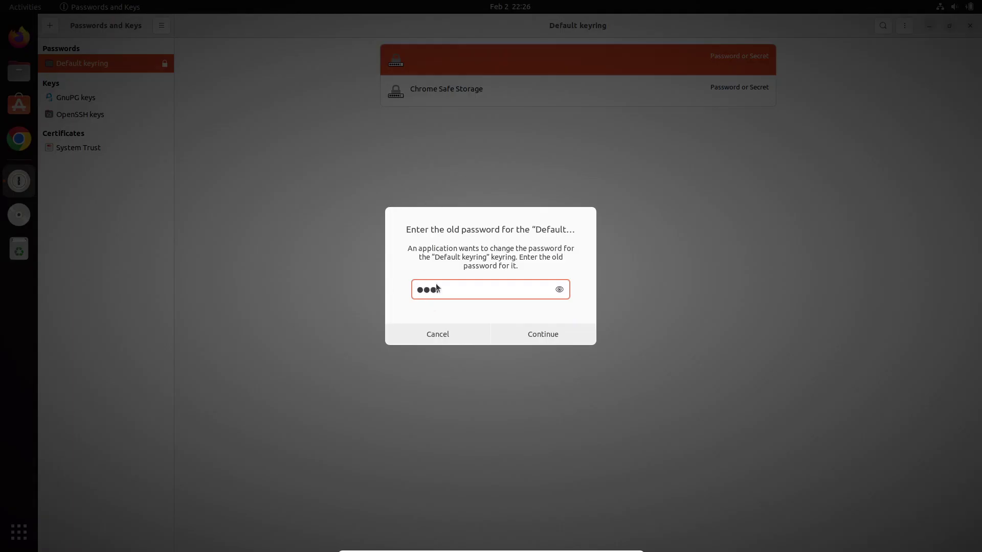
pyautogui.write('4')
pyautogui.click(533, 329)
pyautogui.write('123')
pyautogui.click(460, 300)
pyautogui.write('123')
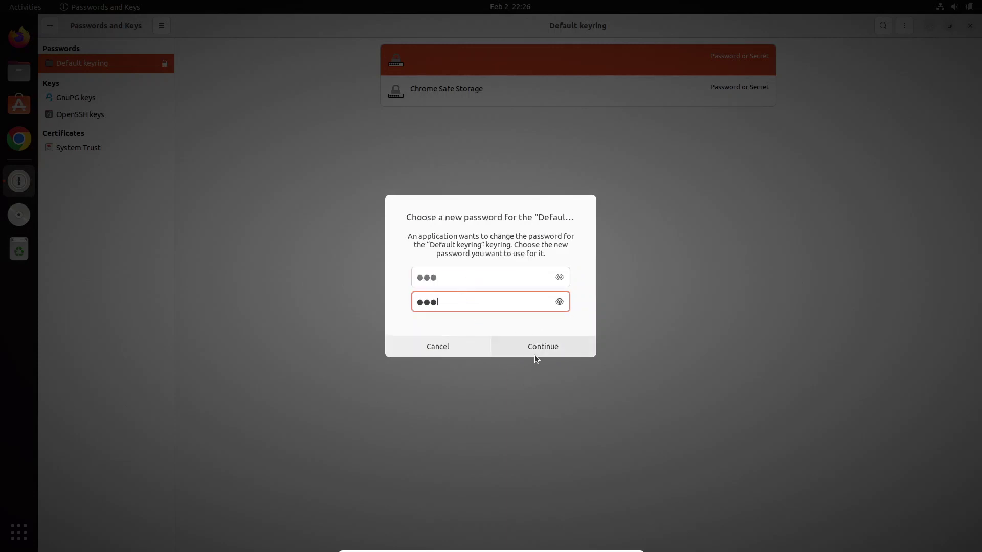
pyautogui.click(535, 349)
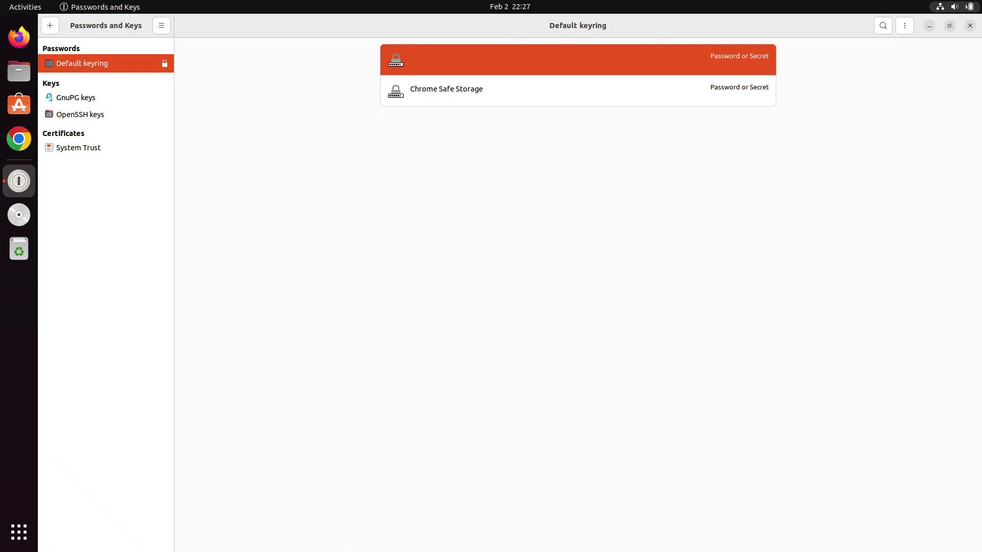
pyautogui.click(970, 26)
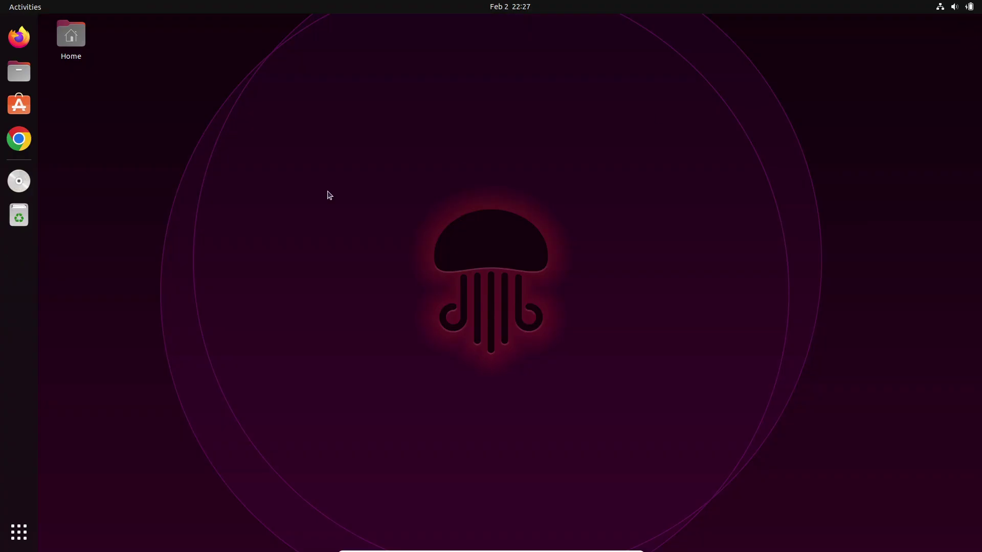